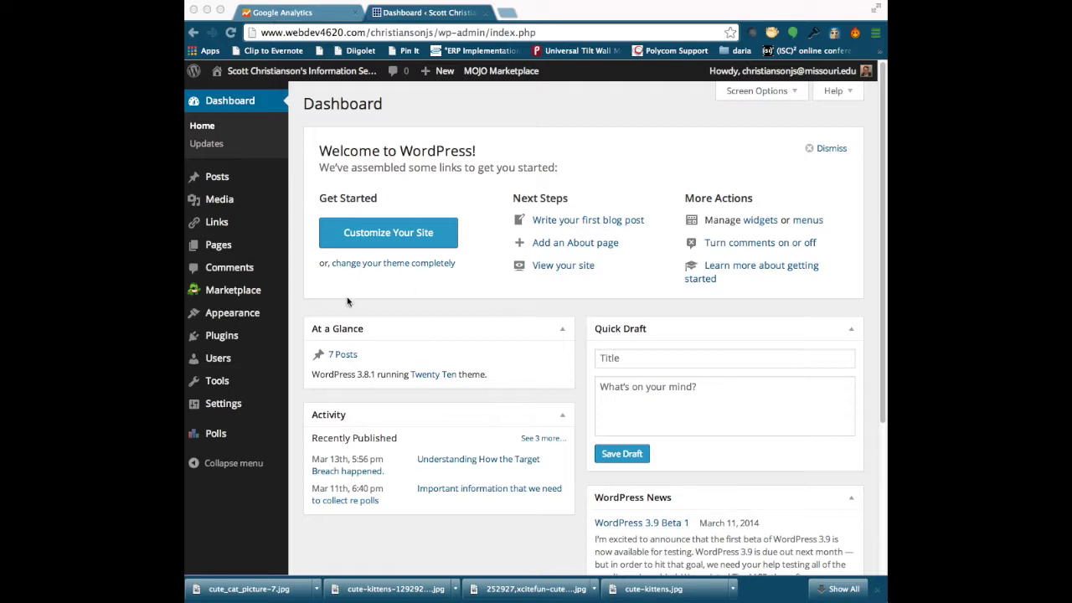
- Save the site's permalink settings with the Default URL structure
{"action": "mouse_move", "coordinate": [216, 408]}
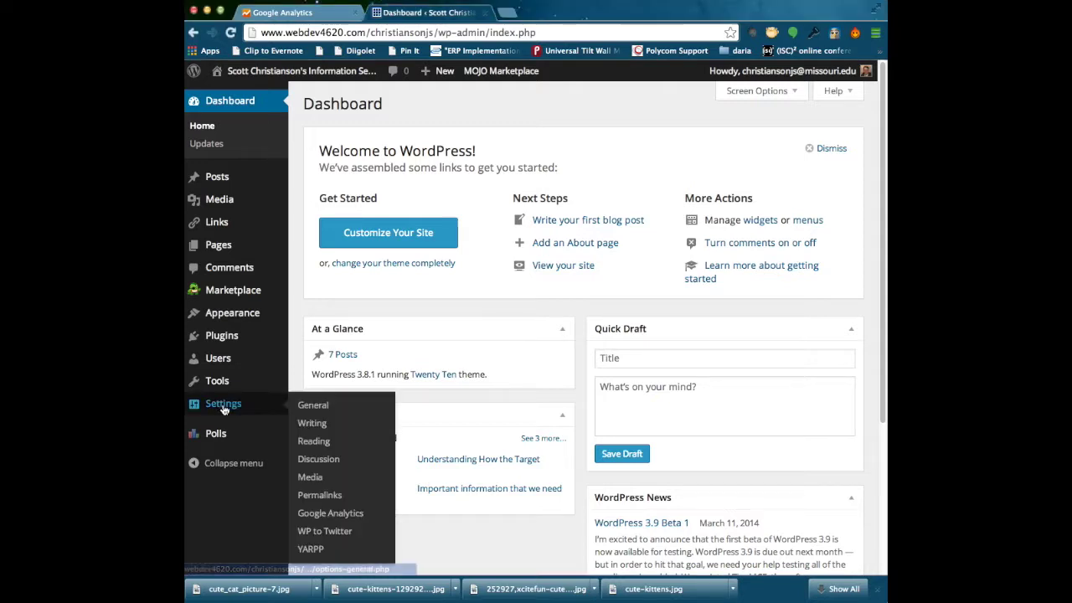
{"action": "left_click", "coordinate": [320, 496]}
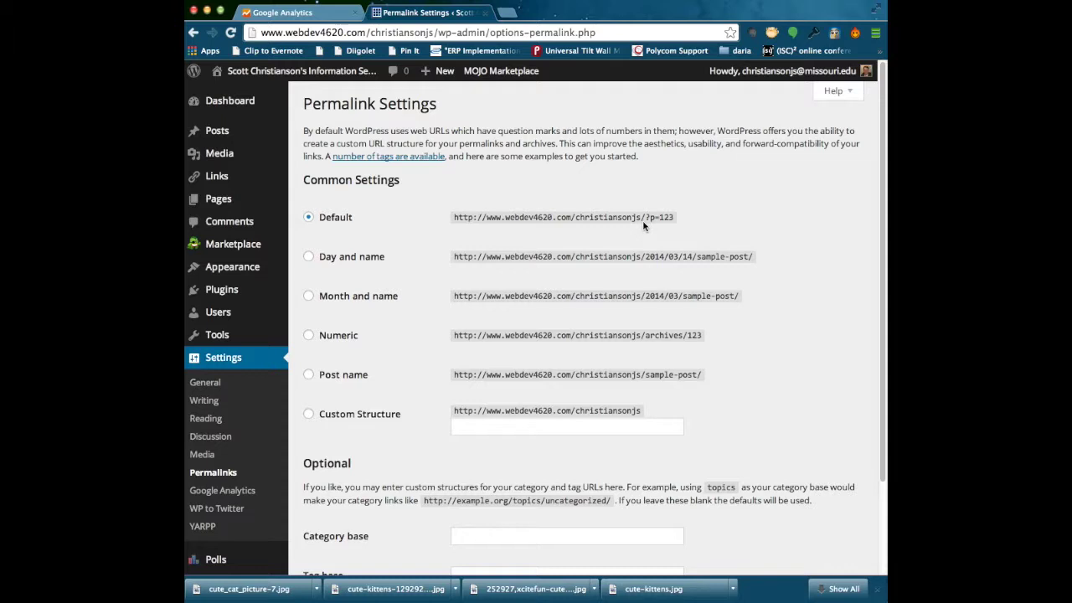
{"action": "scroll", "coordinate": [644, 224], "scroll_direction": "down", "scroll_amount": 3}
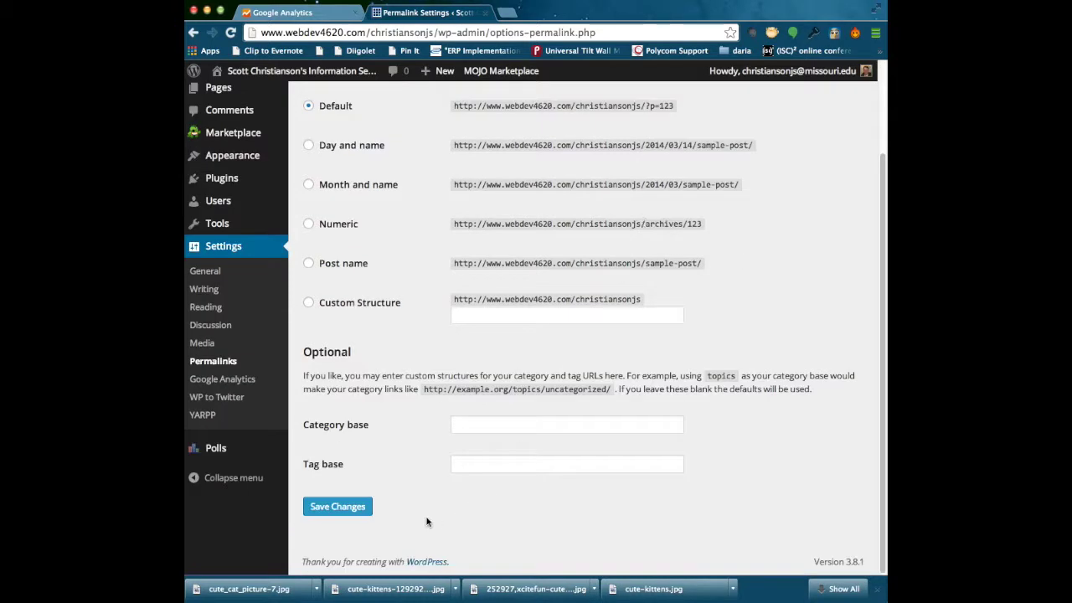
{"action": "left_click", "coordinate": [352, 510]}
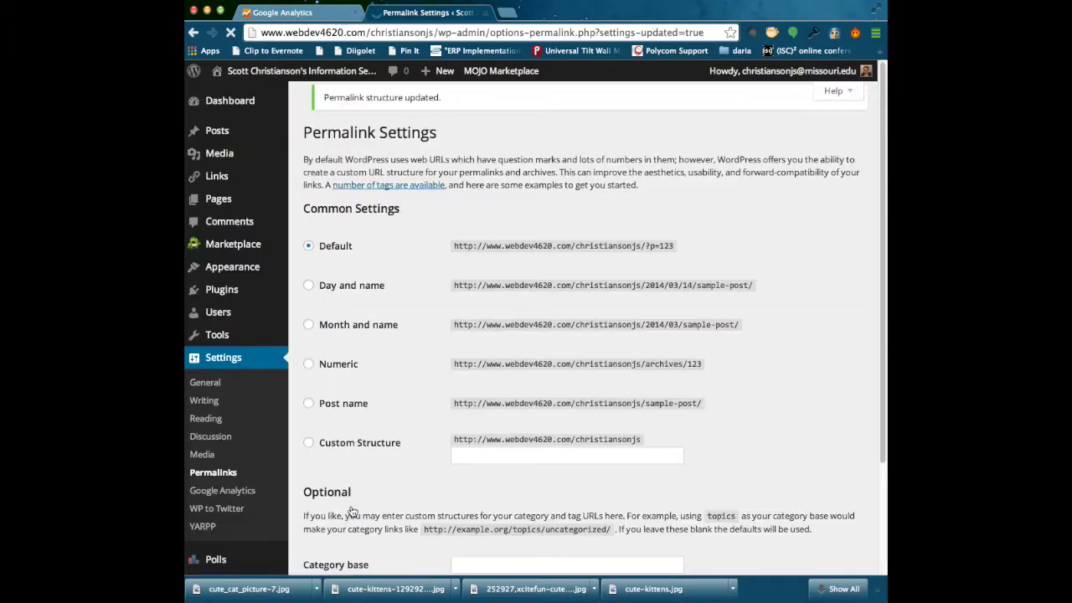
- Create and publish a new page titled "Pets" with no body content
{"action": "left_click", "coordinate": [227, 205]}
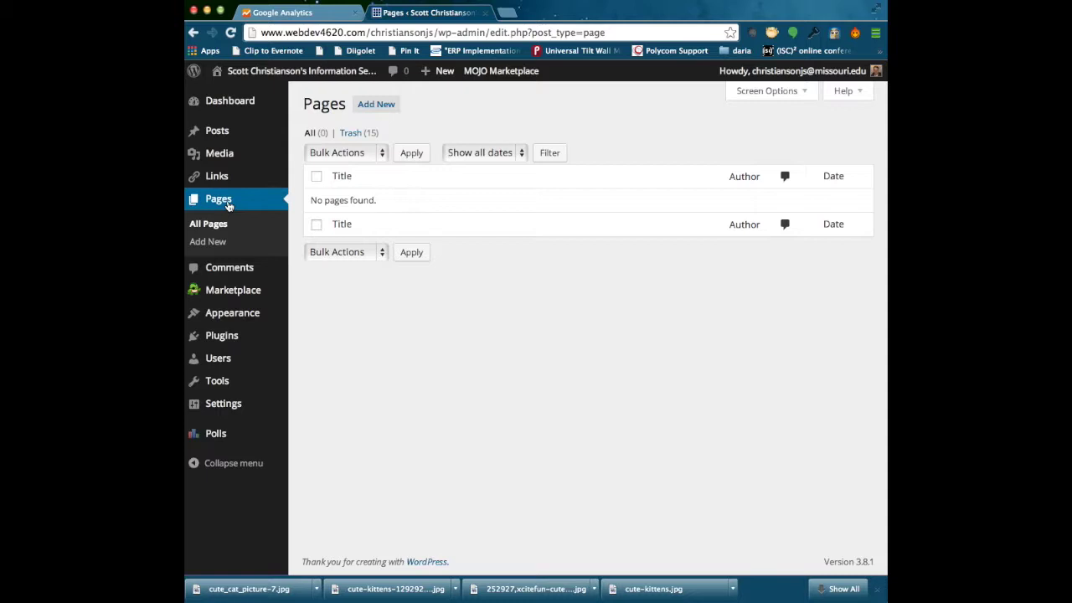
{"action": "left_click", "coordinate": [377, 109]}
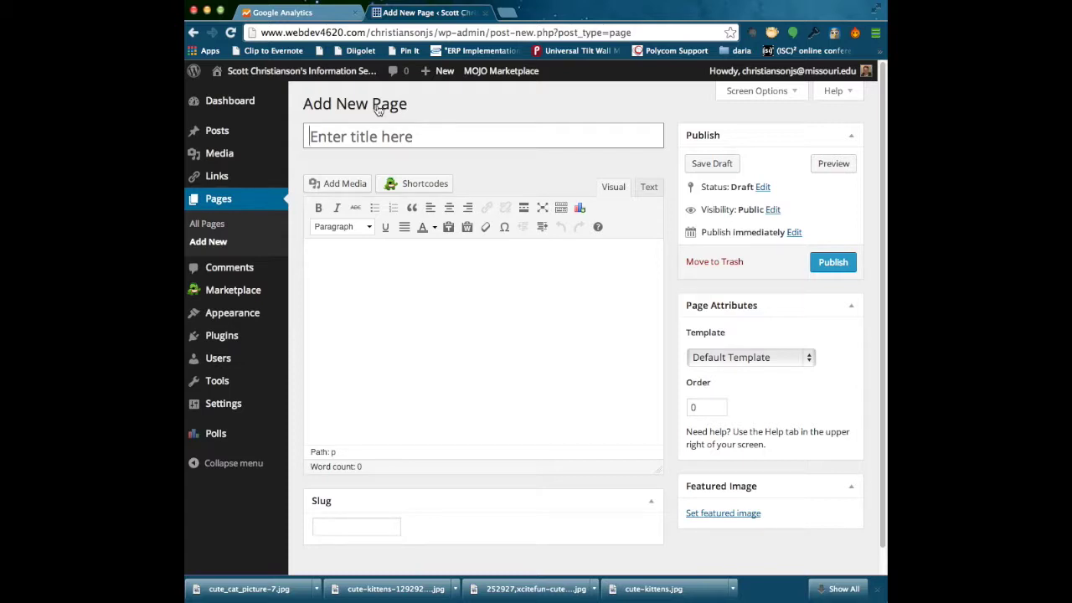
{"action": "type", "text": "Pets"}
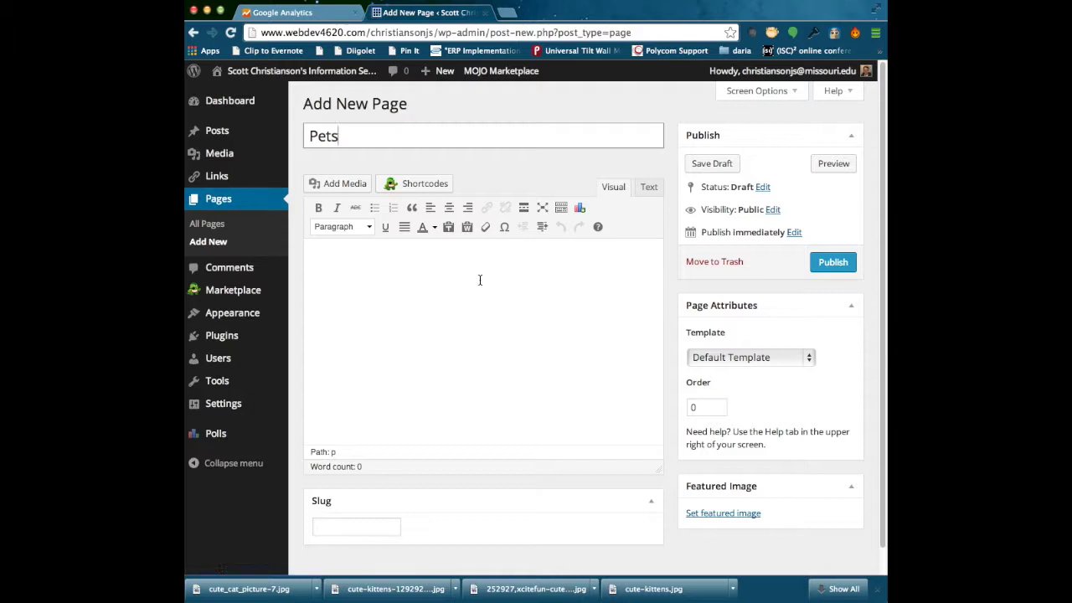
{"action": "left_click", "coordinate": [833, 262]}
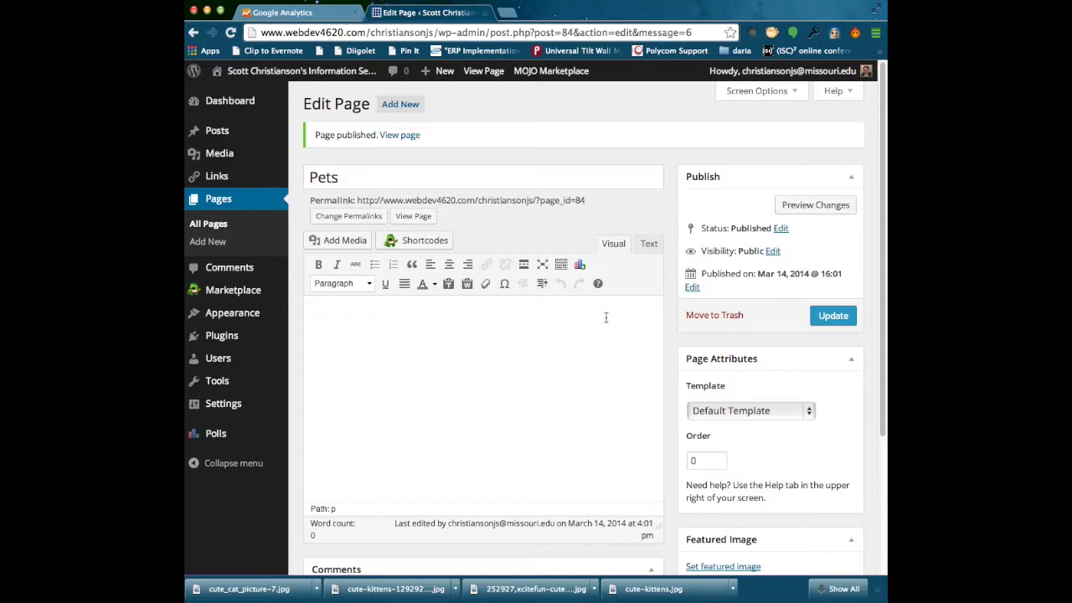
- Start another new page and title it "Puppies"
{"action": "left_click", "coordinate": [391, 107]}
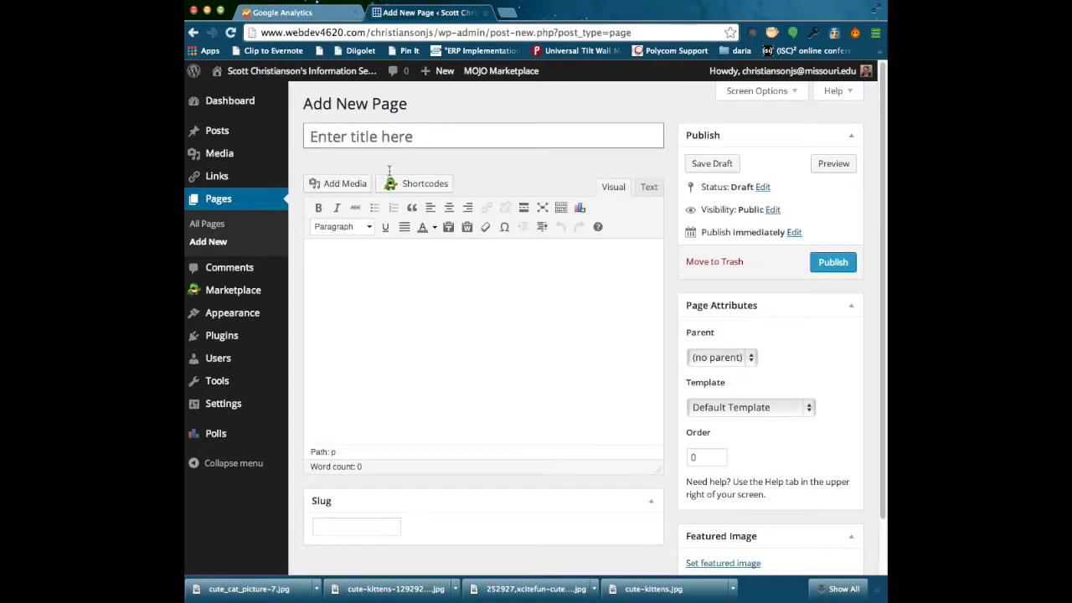
{"action": "type", "text": "Pu"}
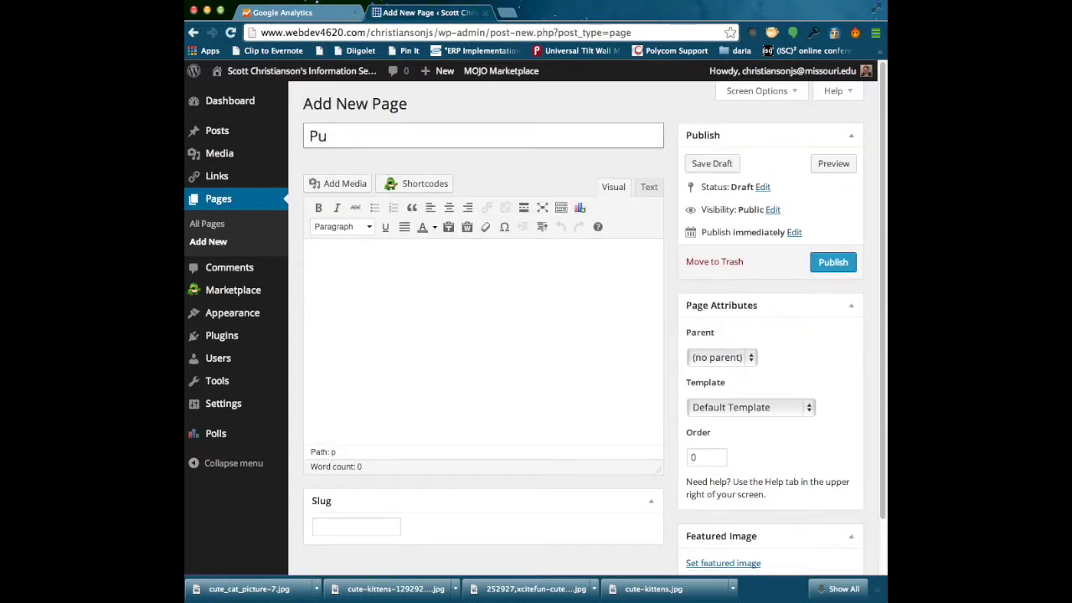
{"action": "type", "text": "ppies"}
{"action": "left_click", "coordinate": [416, 341]}
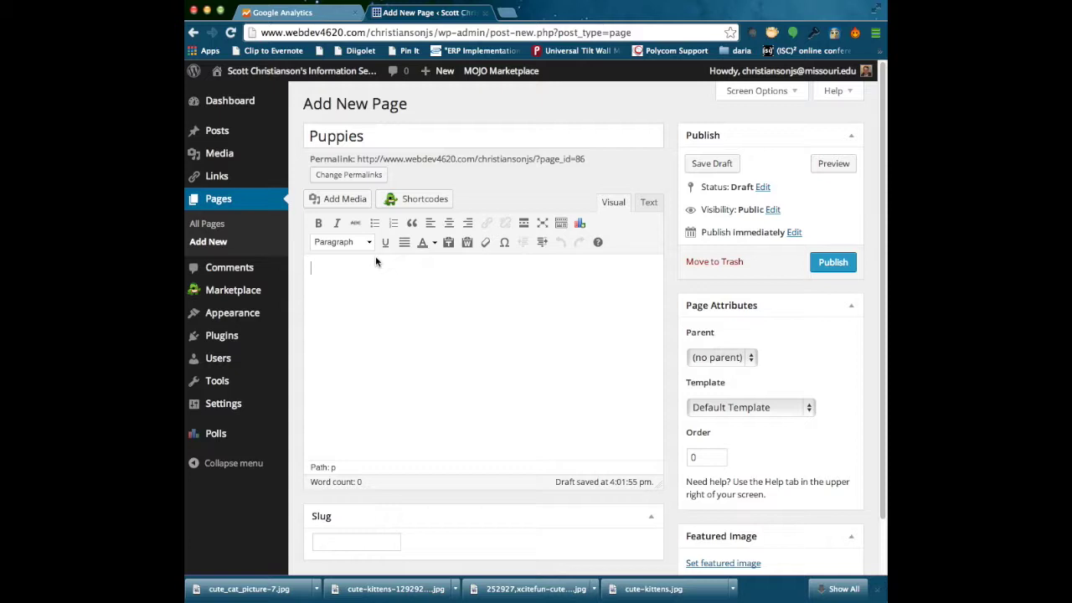
- Upload puppies1.jpg through puppies12.jpg from the puppies folder to the media library for the Puppies page
{"action": "left_click", "coordinate": [346, 203]}
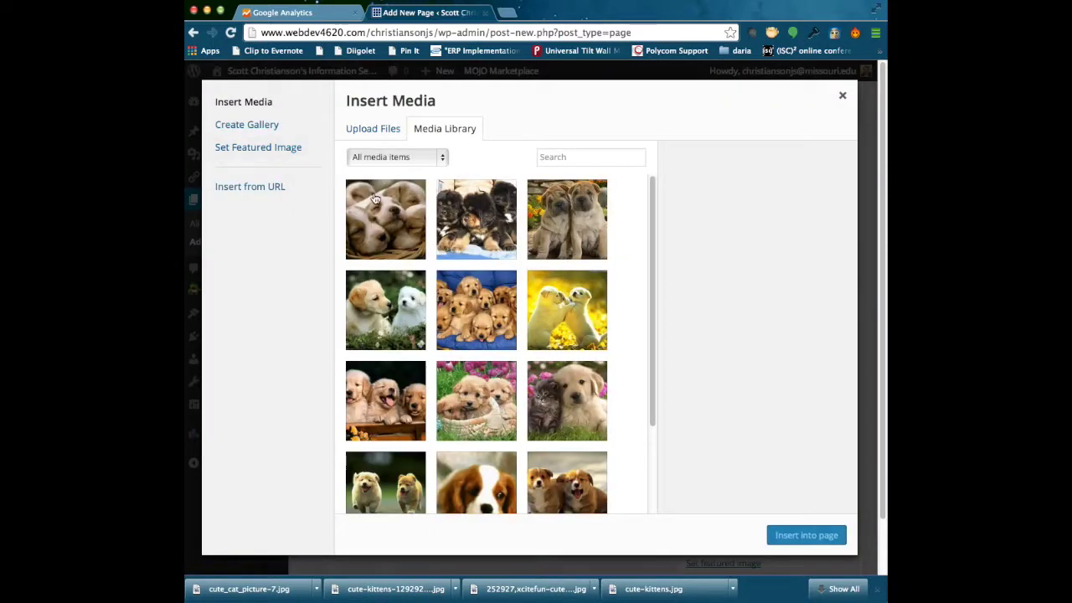
{"action": "left_click", "coordinate": [365, 142]}
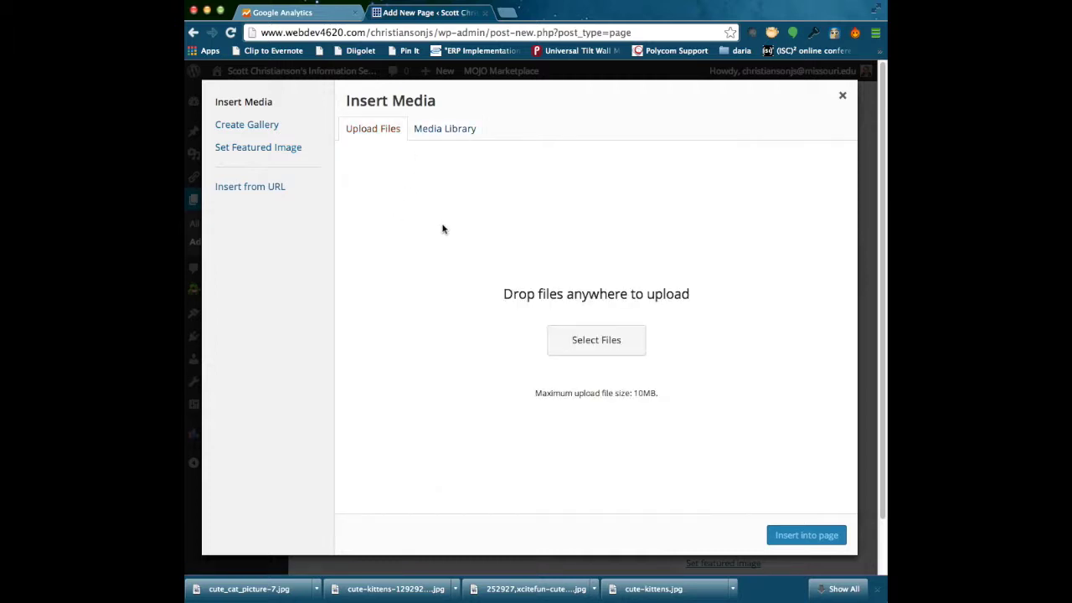
{"action": "left_click", "coordinate": [557, 350]}
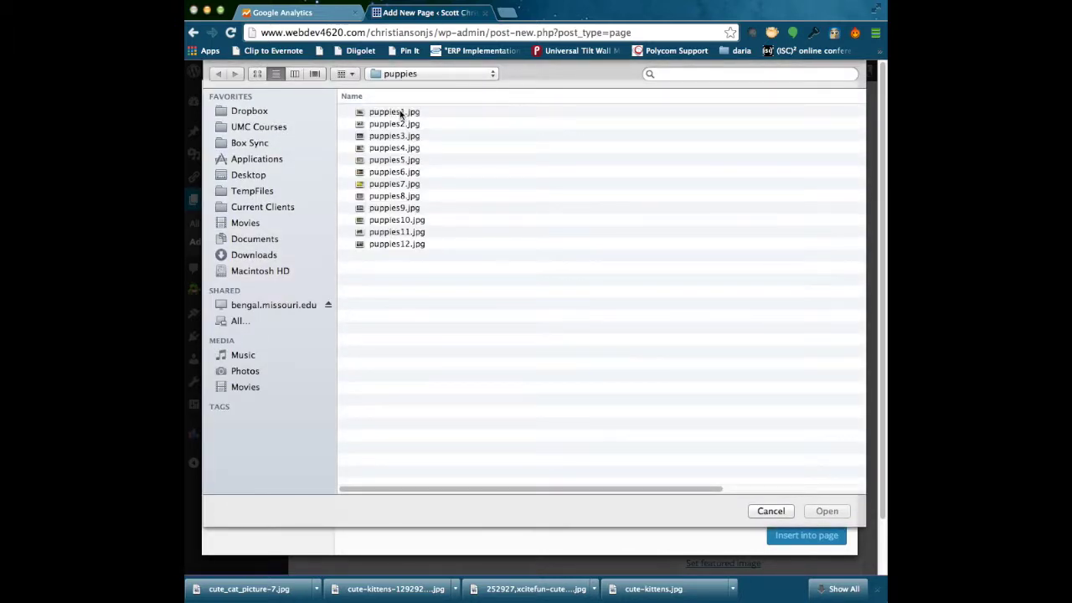
{"action": "left_click", "coordinate": [405, 114]}
{"action": "left_click", "coordinate": [421, 244], "text": "shift"}
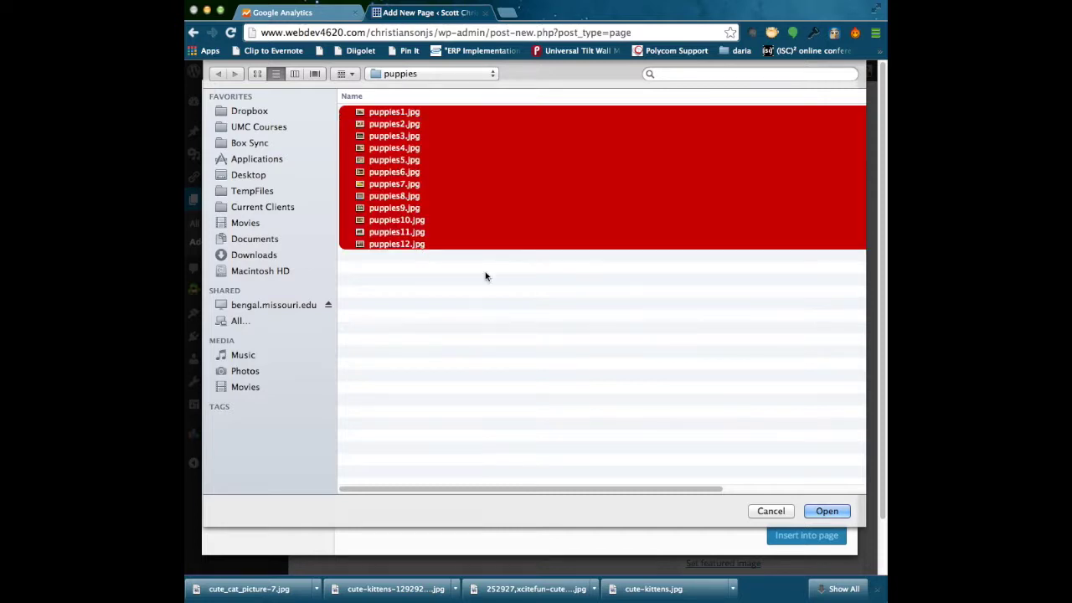
{"action": "left_click", "coordinate": [827, 511]}
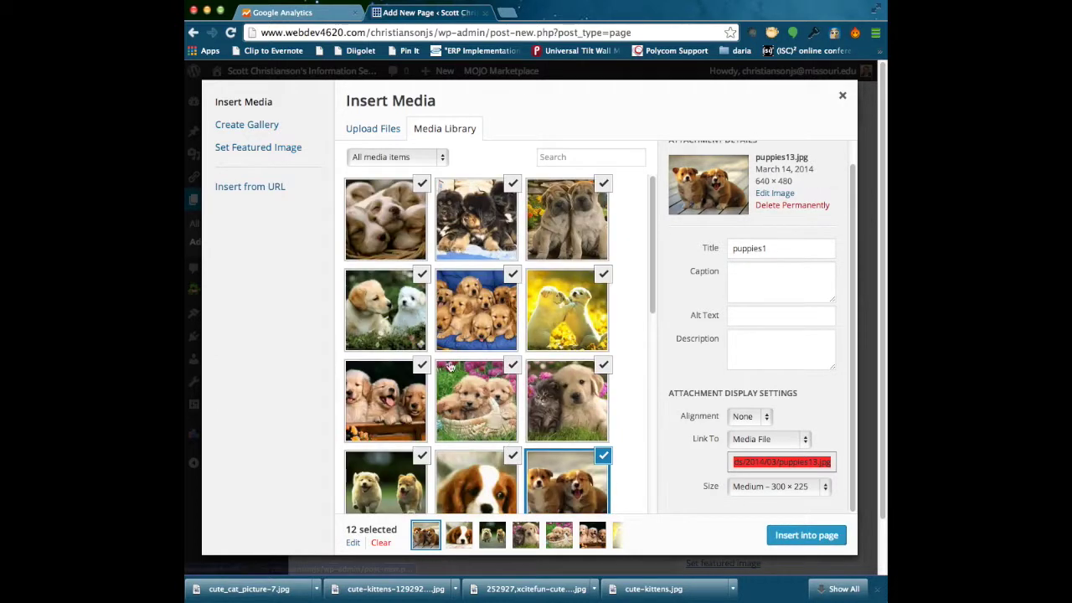
- Create a gallery from the 12 uploaded puppy images, insert it into the Puppies page and publish the page
{"action": "left_click", "coordinate": [251, 125]}
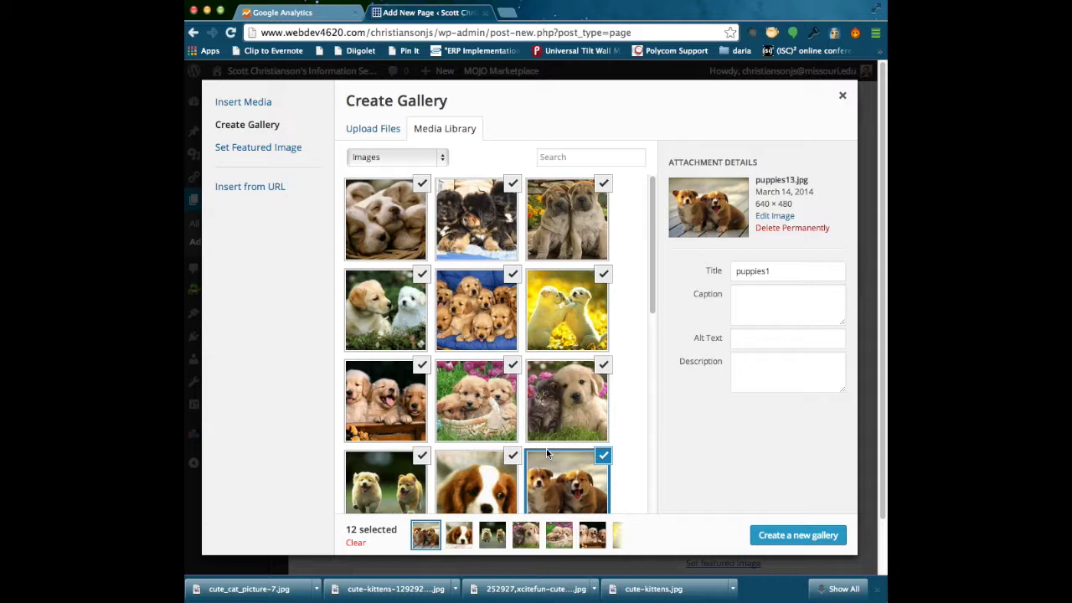
{"action": "left_click", "coordinate": [801, 538]}
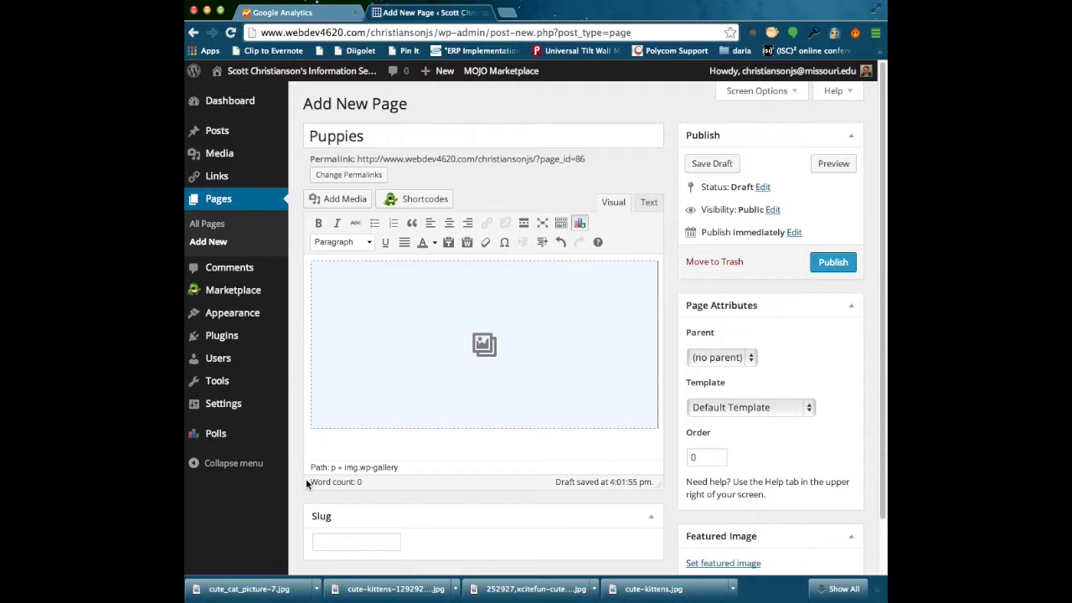
{"action": "left_click", "coordinate": [827, 270]}
{"action": "left_click", "coordinate": [831, 261]}
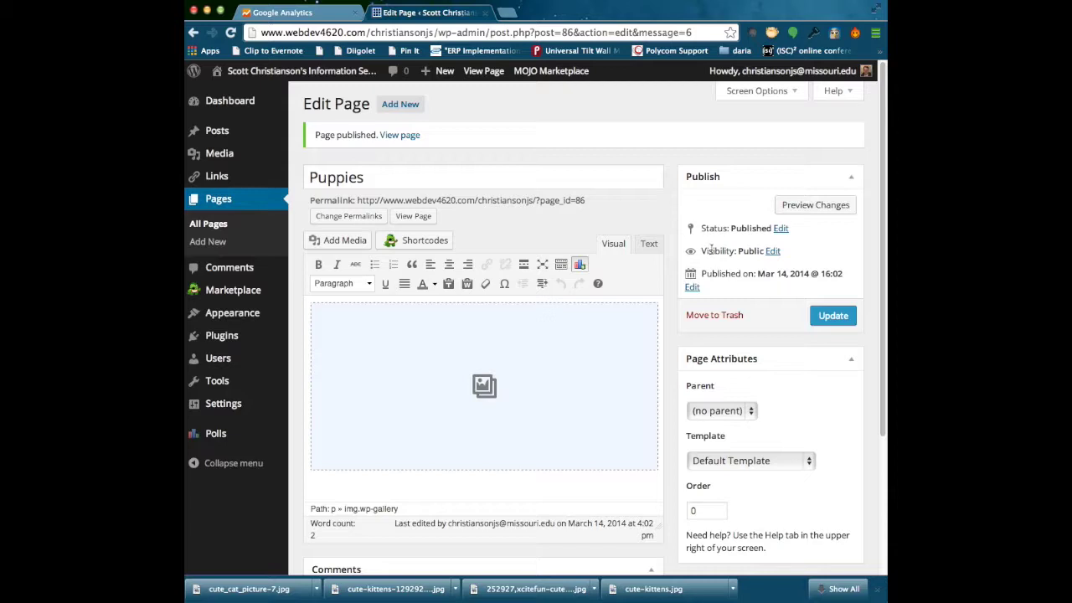
- Start another new page and title it "Kittens"
{"action": "left_click", "coordinate": [401, 104]}
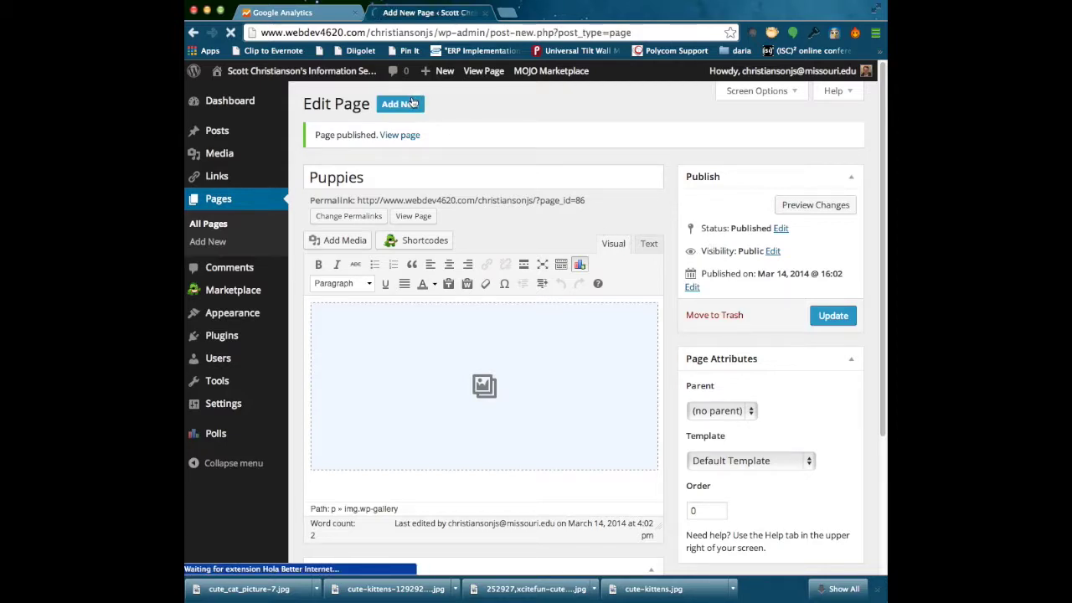
{"action": "type", "text": "Kit"}
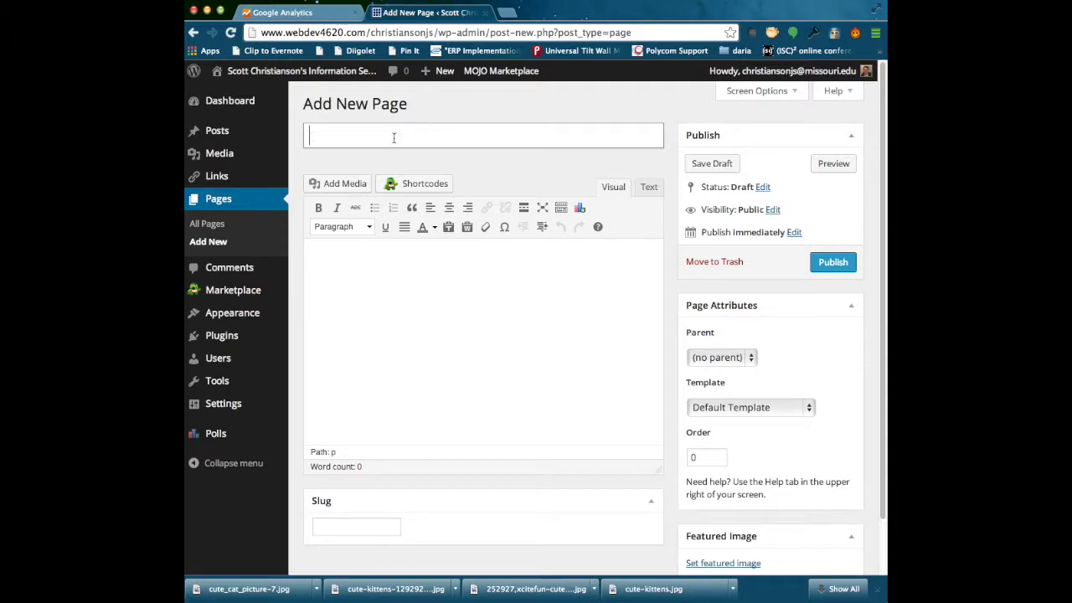
{"action": "type", "text": "tens"}
- Upload kittens1.jpg through kittens12.jpg from the kittens folder under www to the media library for the Kittens page
{"action": "left_click", "coordinate": [332, 185]}
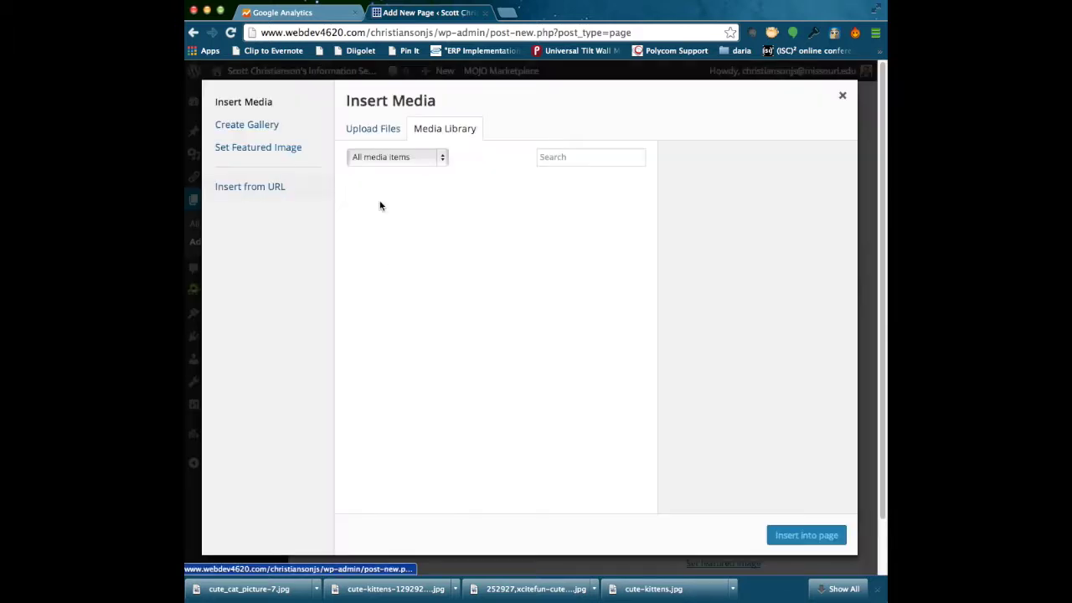
{"action": "left_click", "coordinate": [375, 130]}
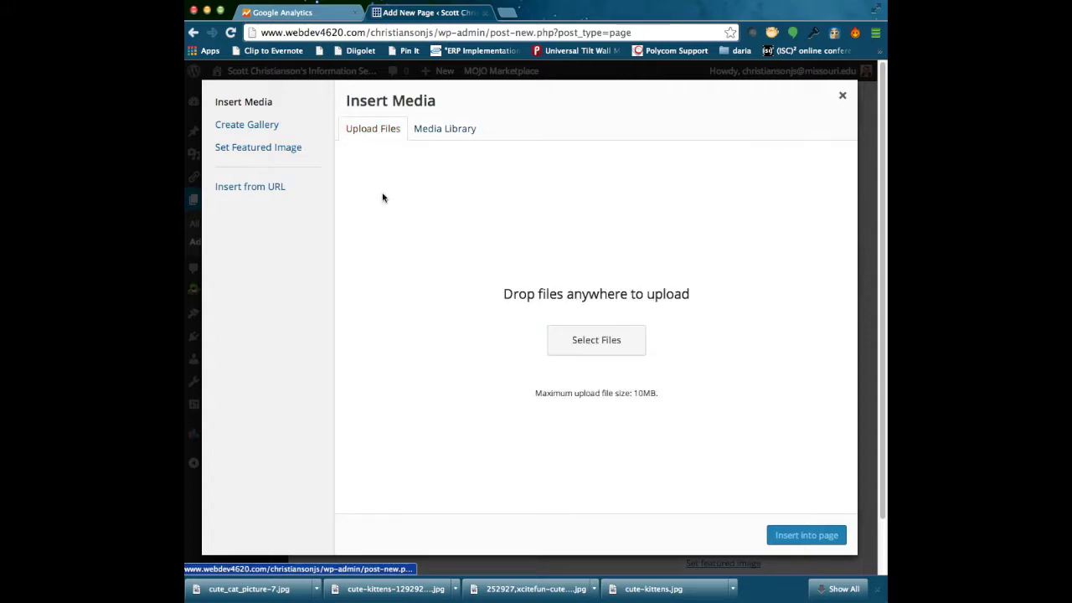
{"action": "left_click", "coordinate": [599, 340]}
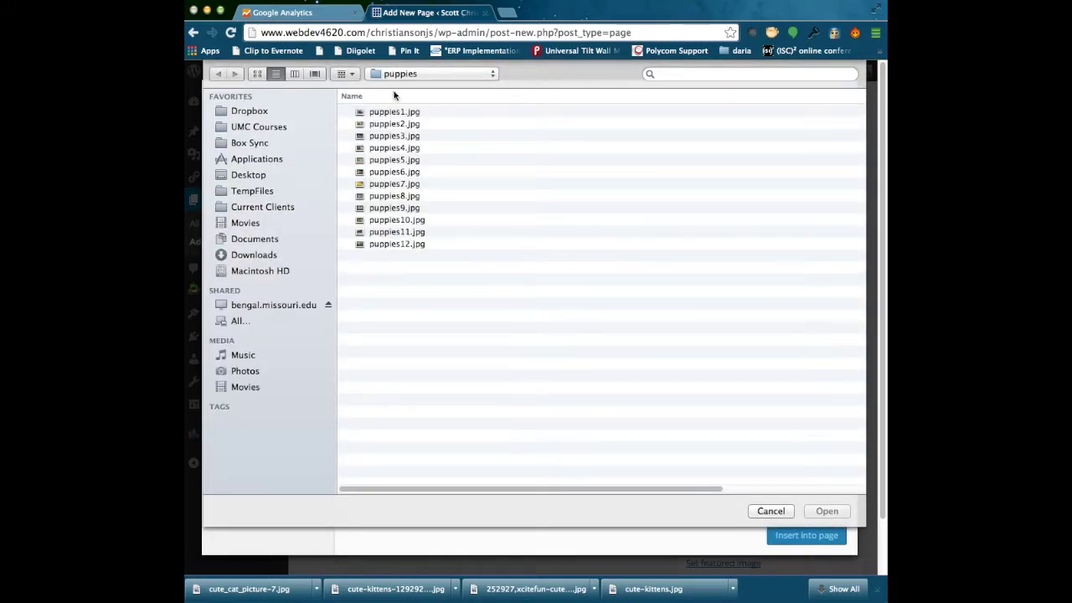
{"action": "left_click", "coordinate": [401, 75]}
{"action": "left_click", "coordinate": [395, 87]}
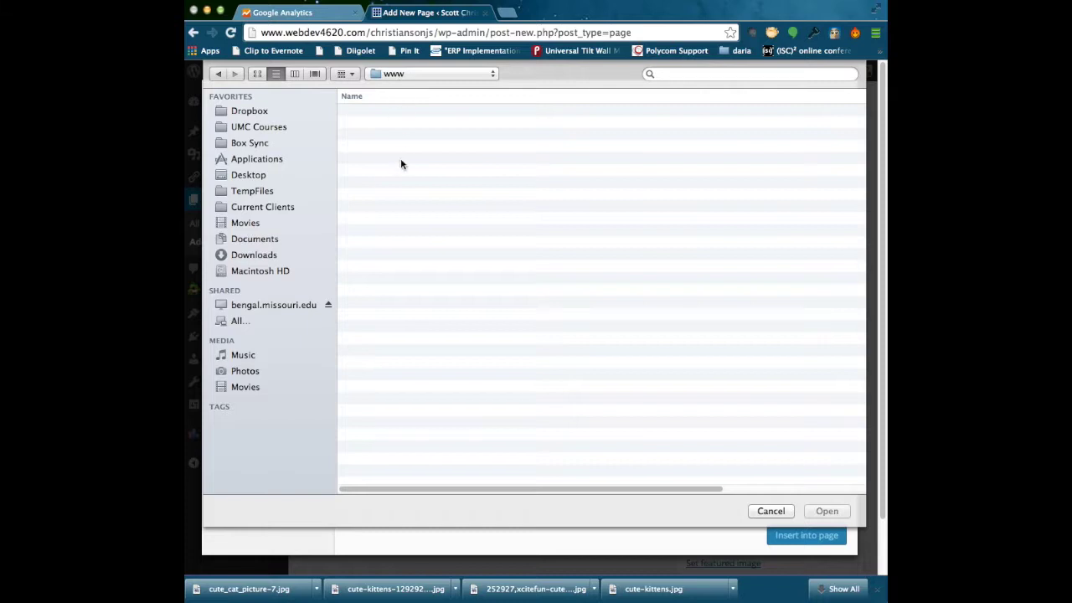
{"action": "double_click", "coordinate": [398, 197]}
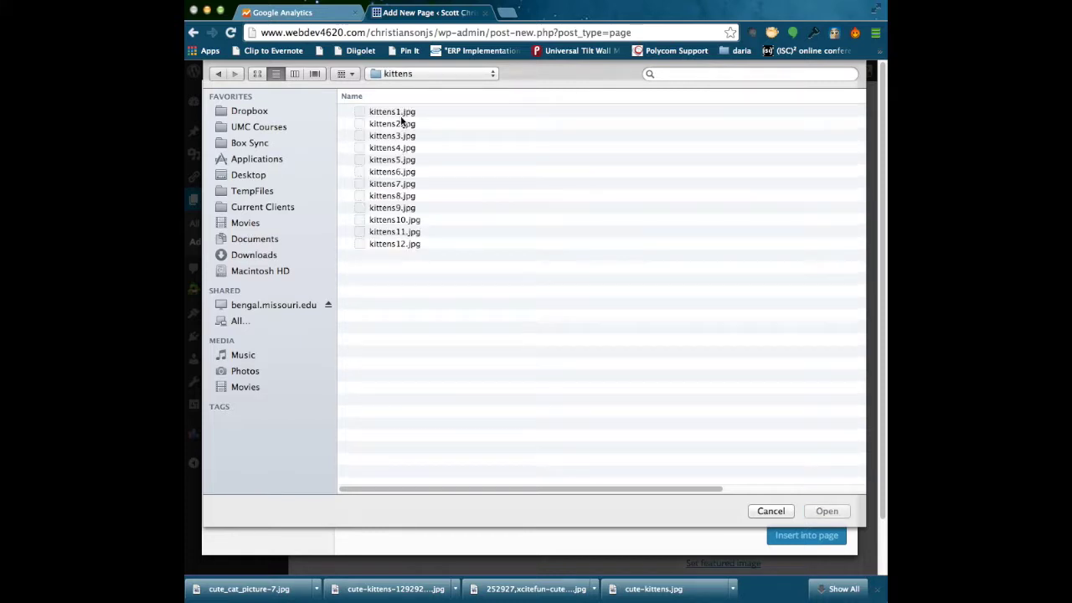
{"action": "left_click", "coordinate": [400, 115]}
{"action": "left_click", "coordinate": [407, 245], "text": "shift"}
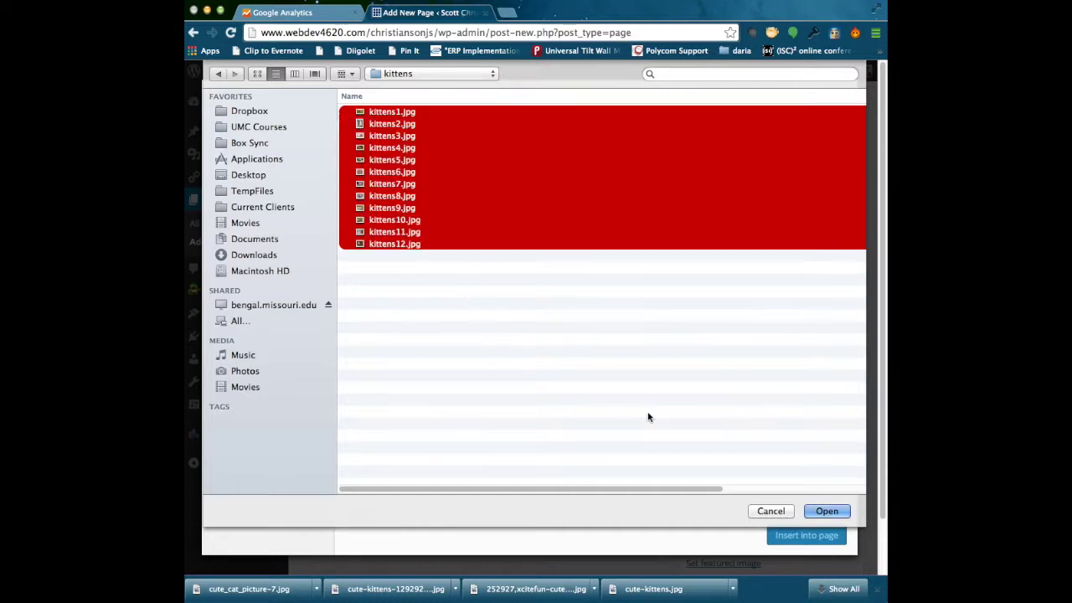
{"action": "left_click", "coordinate": [824, 514]}
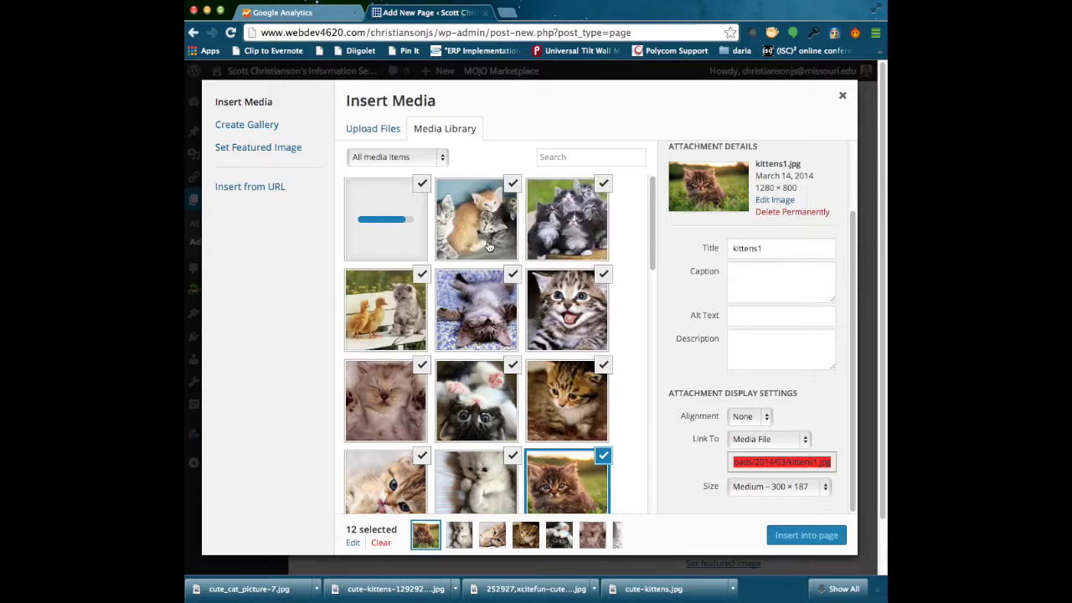
- Create a gallery from the 12 uploaded kitten images, insert it into the Kittens page and publish the page
{"action": "left_click", "coordinate": [250, 126]}
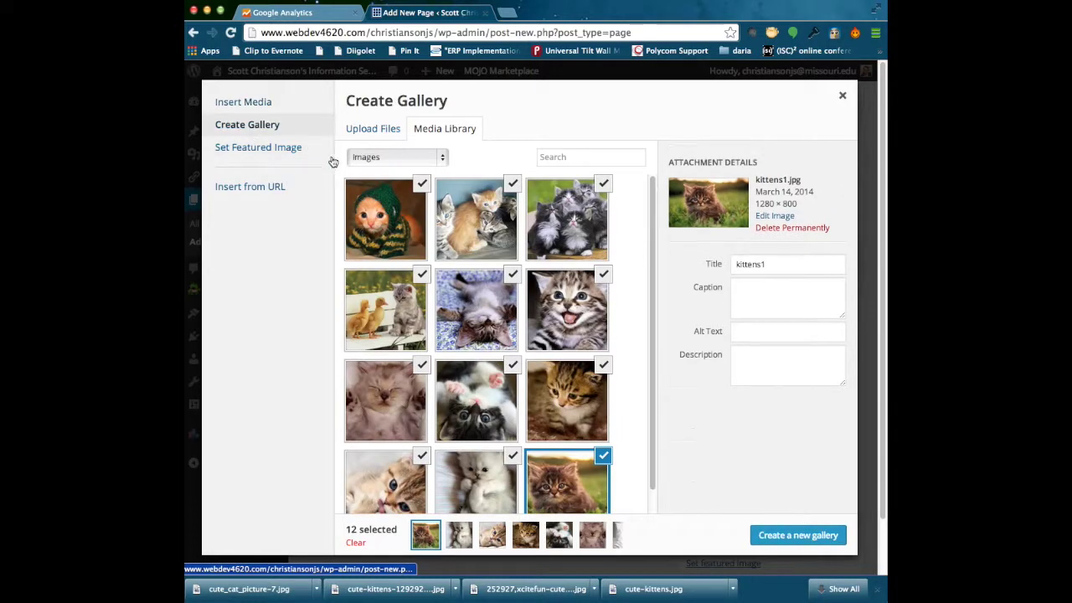
{"action": "left_click", "coordinate": [780, 537]}
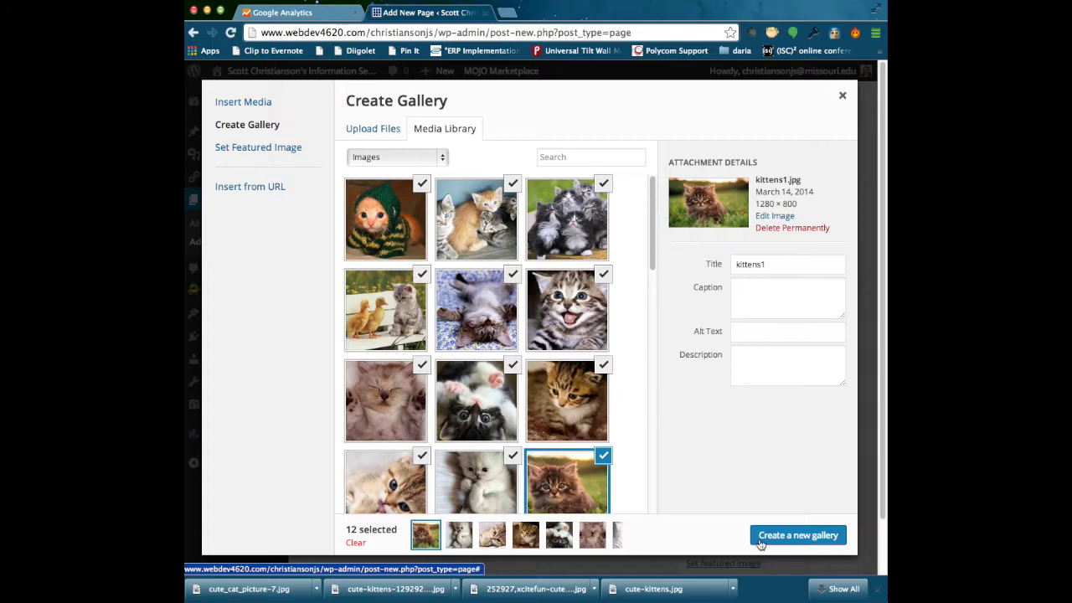
{"action": "left_click", "coordinate": [801, 537]}
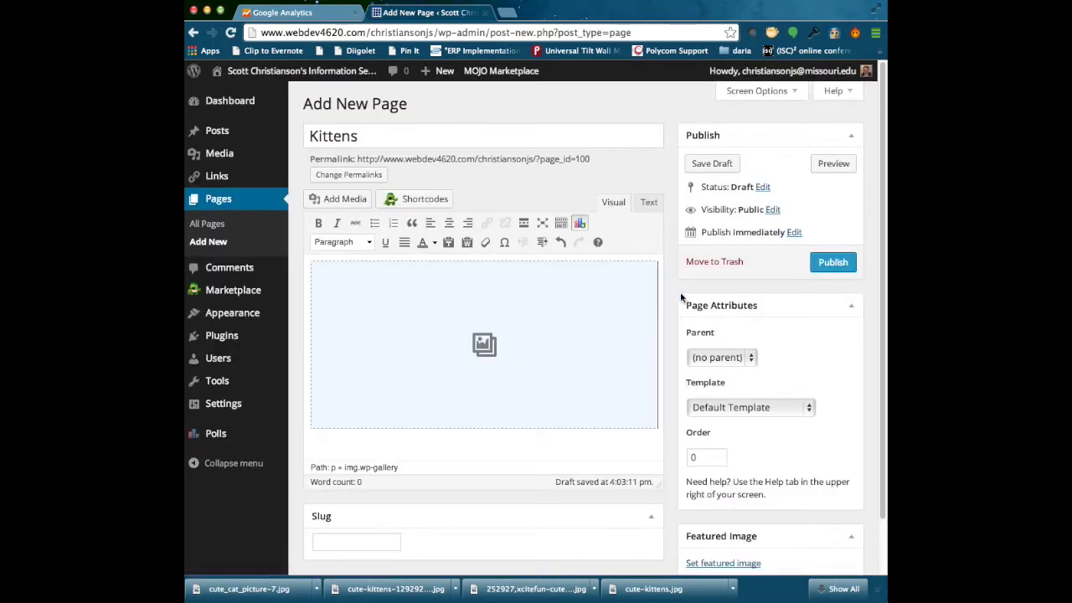
{"action": "left_click", "coordinate": [826, 263]}
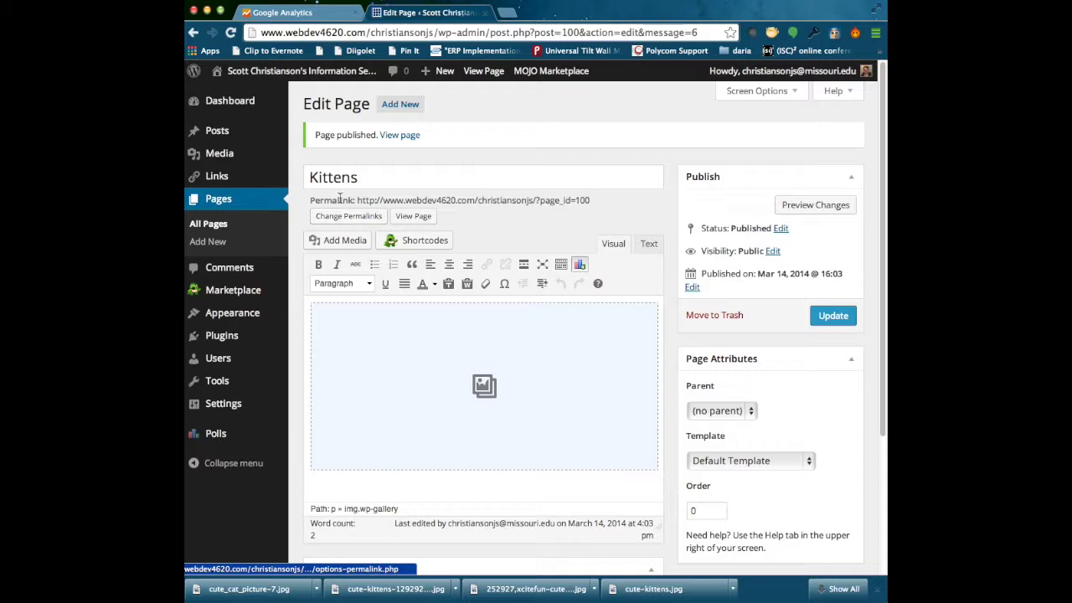
- Examine the permalink of the published Kittens page
{"action": "left_click_drag", "start_coordinate": [355, 201], "coordinate": [589, 199]}
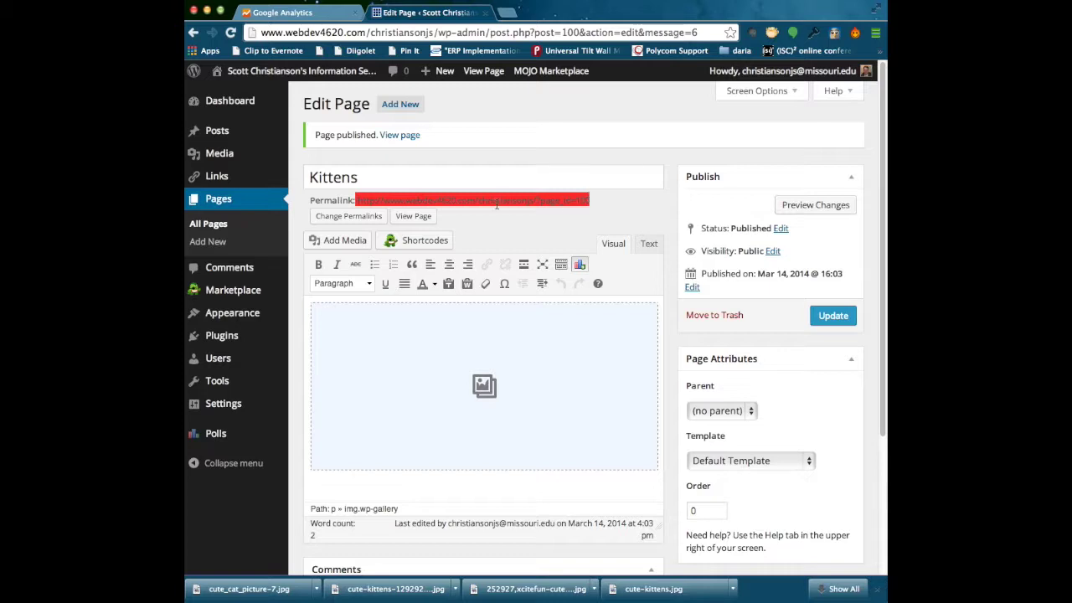
{"action": "left_click", "coordinate": [532, 216]}
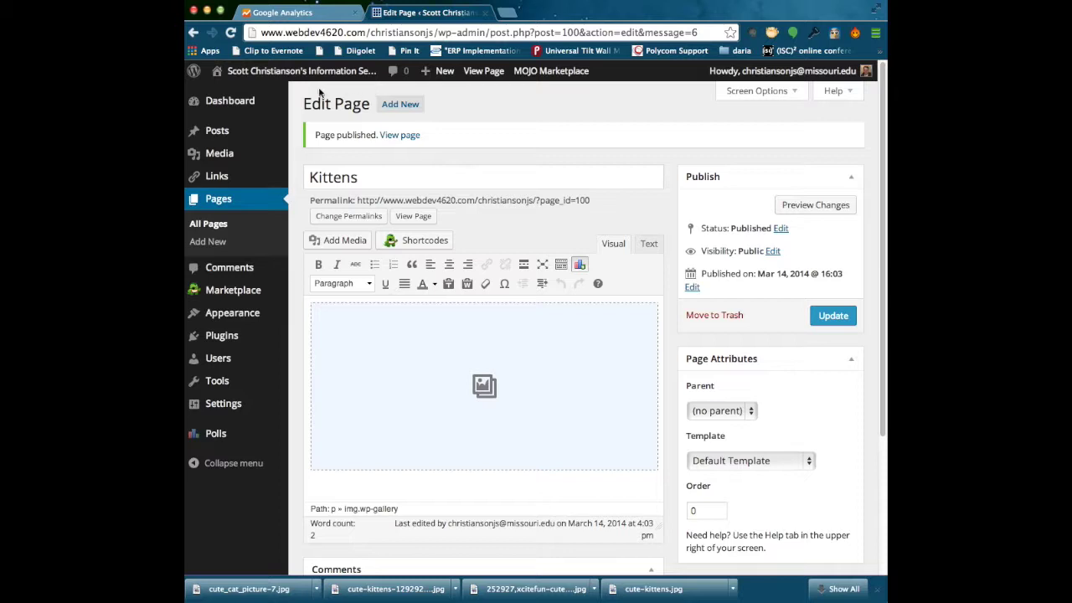
- Open the live site in a new tab and view the Kittens, Puppies and Pets pages from its navigation
{"action": "mouse_move", "coordinate": [302, 71]}
{"action": "right_click", "coordinate": [255, 98]}
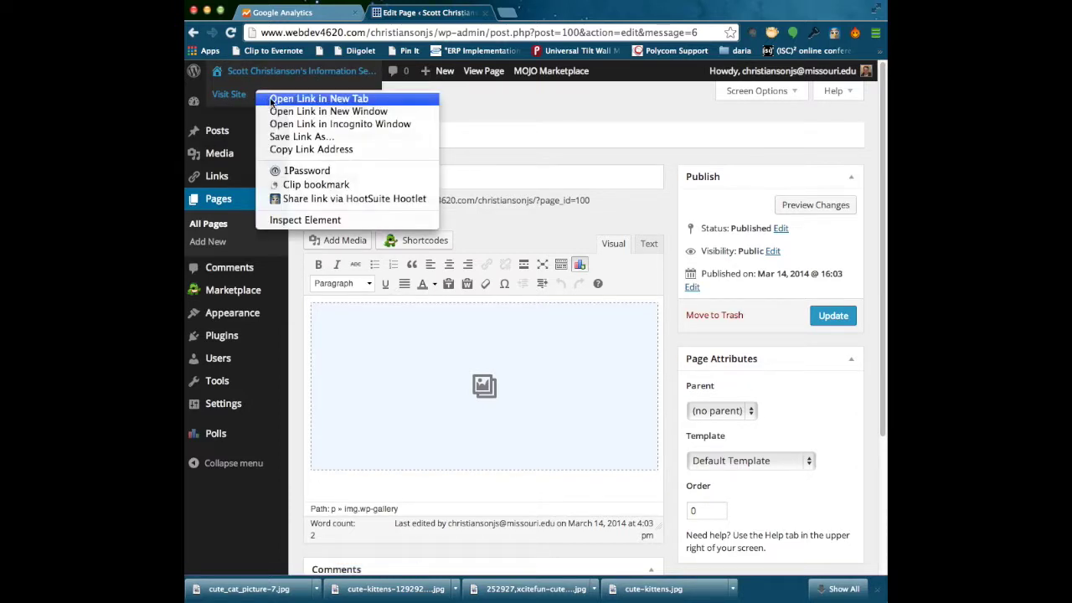
{"action": "left_click", "coordinate": [276, 101]}
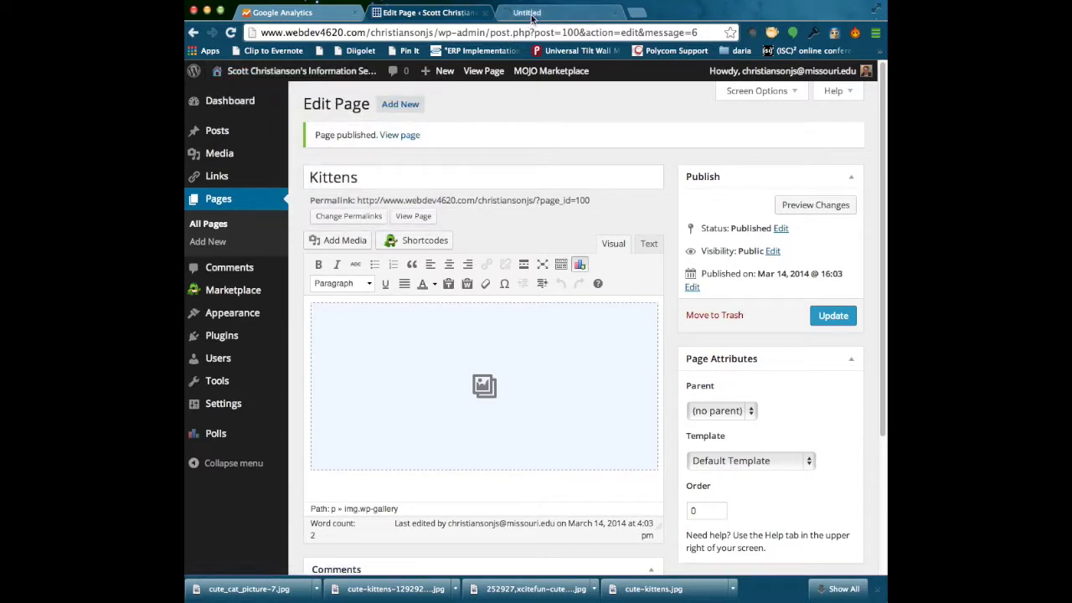
{"action": "left_click", "coordinate": [529, 18]}
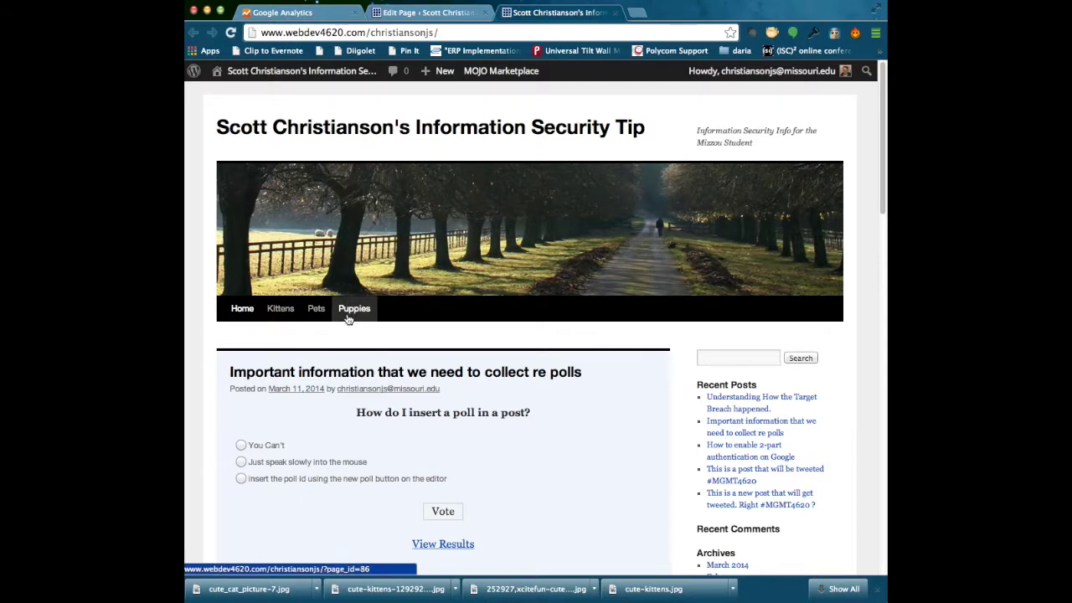
{"action": "left_click", "coordinate": [281, 315]}
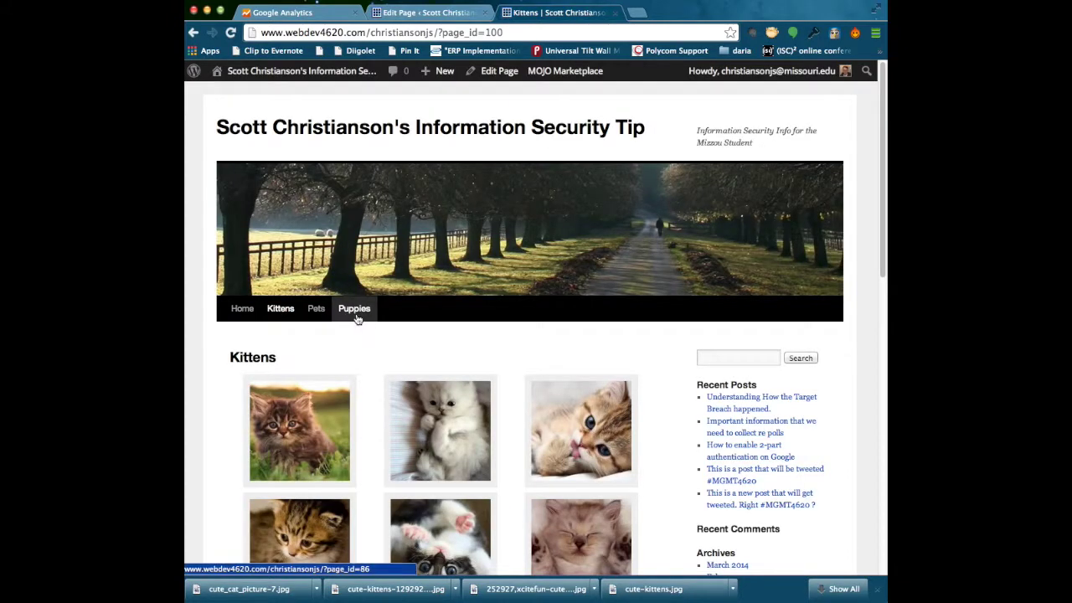
{"action": "left_click", "coordinate": [357, 318]}
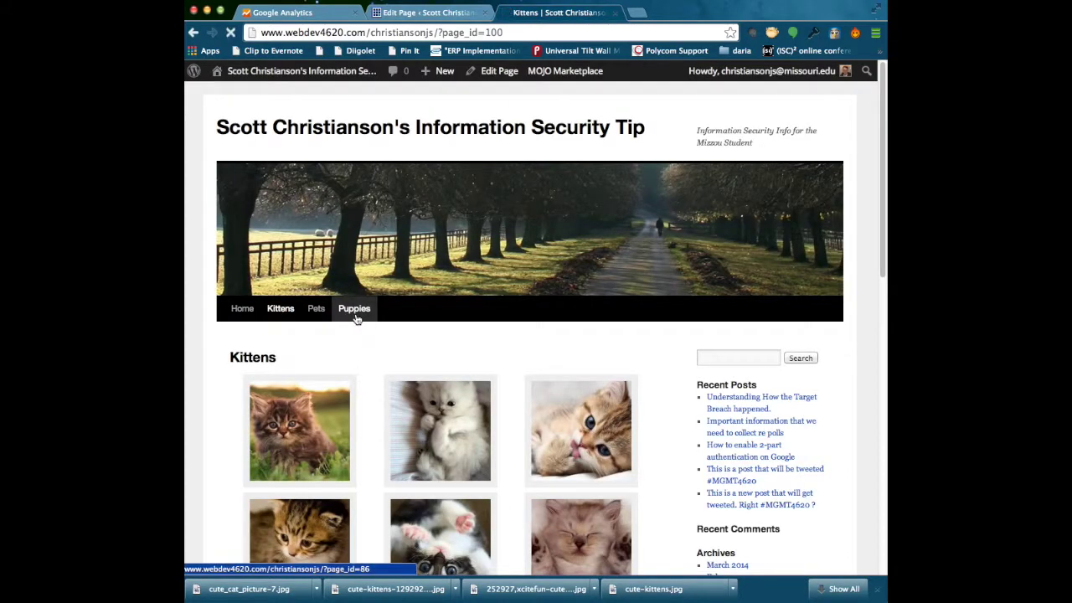
{"action": "left_click", "coordinate": [303, 320]}
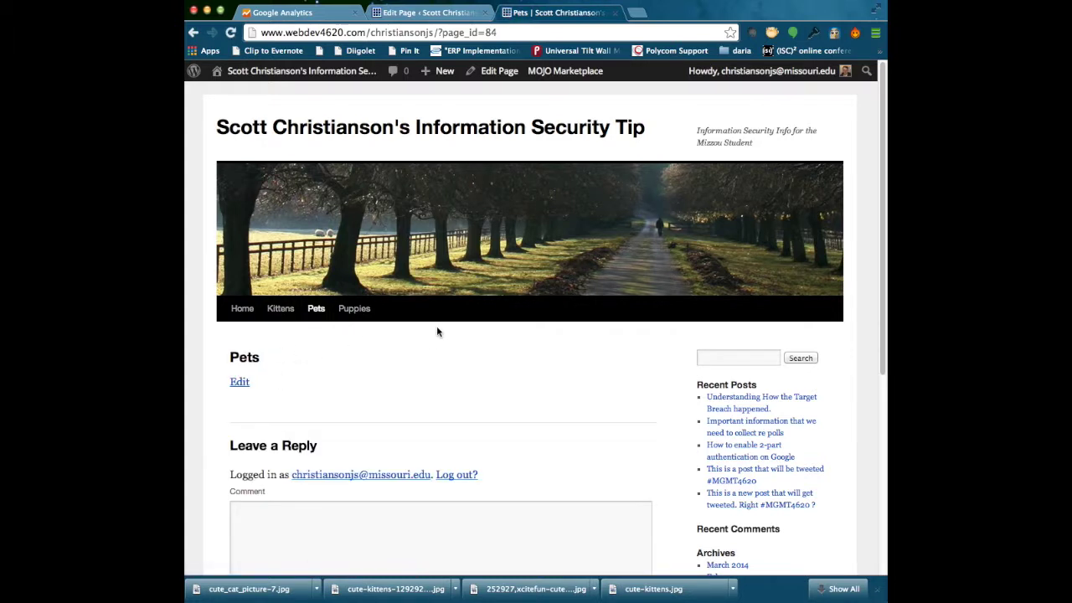
- Remove Kittens and Puppies from the site's navigation structure in WordPress and create the menu as "Menu 1"
{"action": "left_click", "coordinate": [422, 14]}
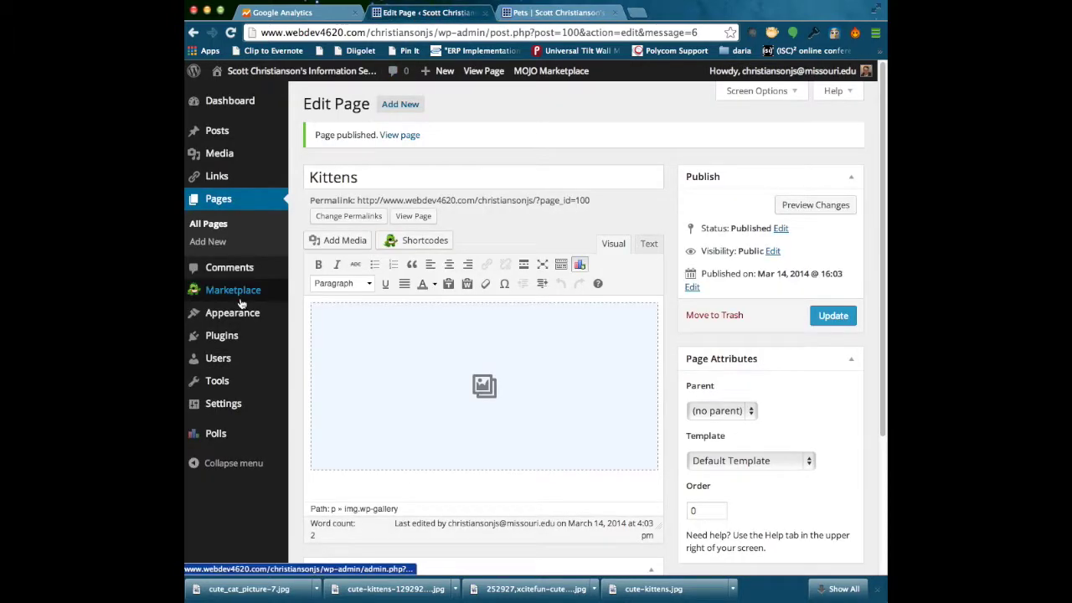
{"action": "mouse_move", "coordinate": [242, 311]}
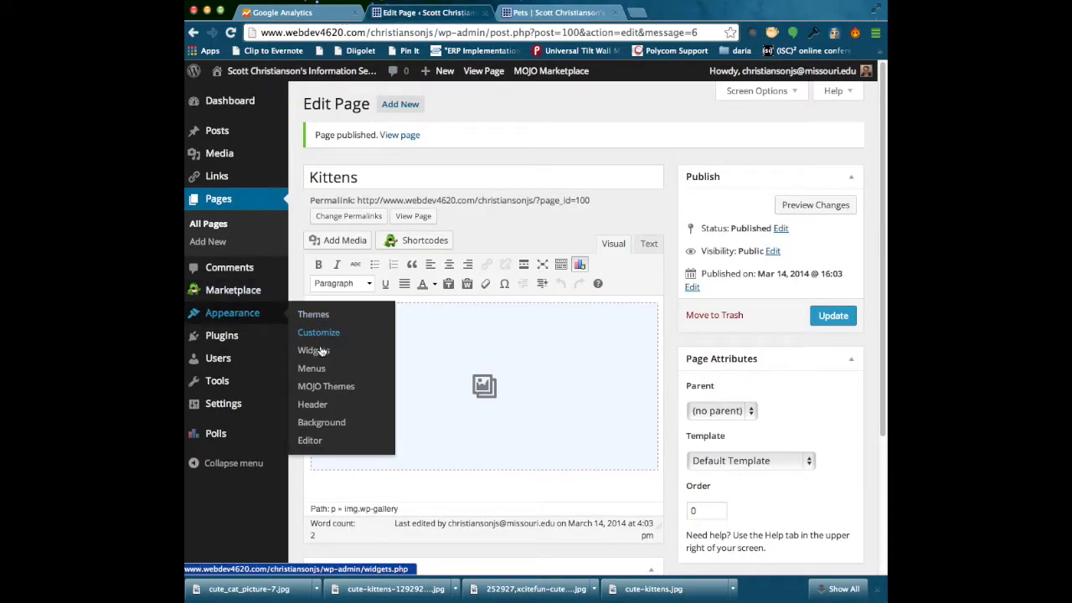
{"action": "left_click", "coordinate": [315, 376]}
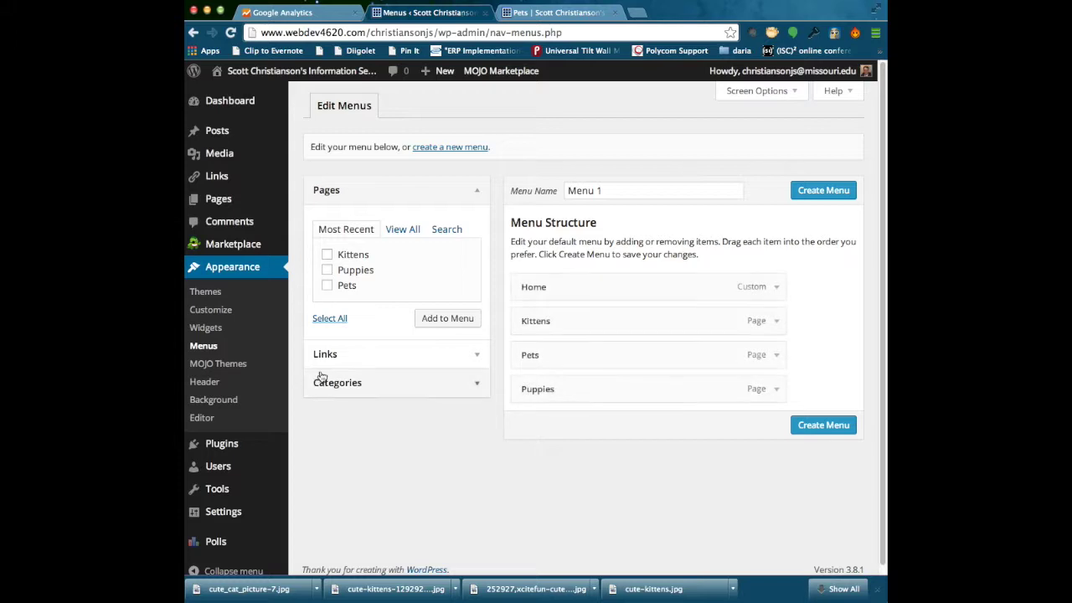
{"action": "left_click", "coordinate": [778, 322]}
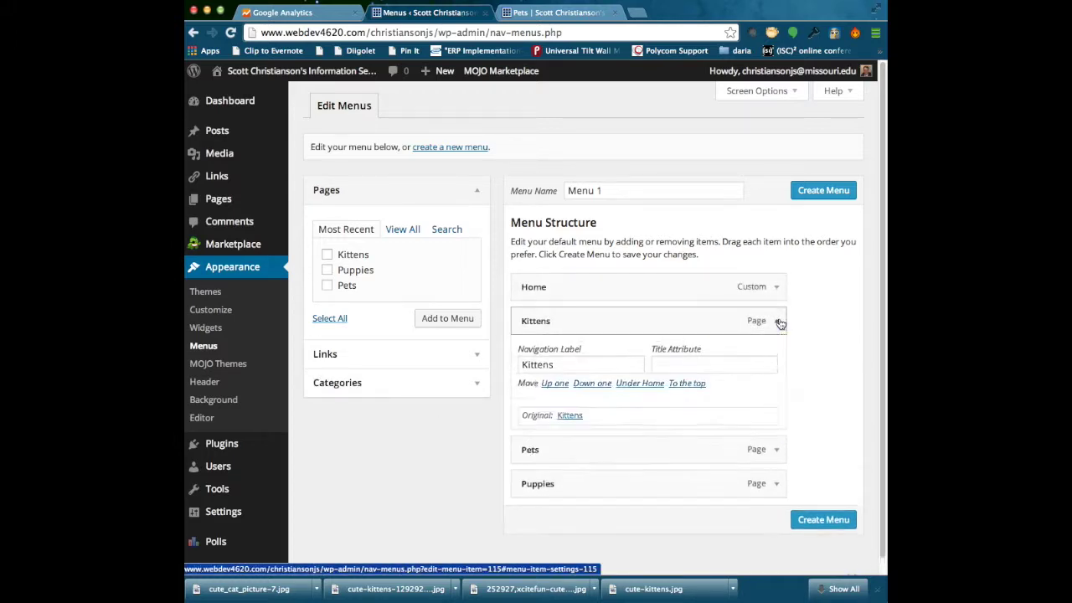
{"action": "left_click", "coordinate": [536, 442]}
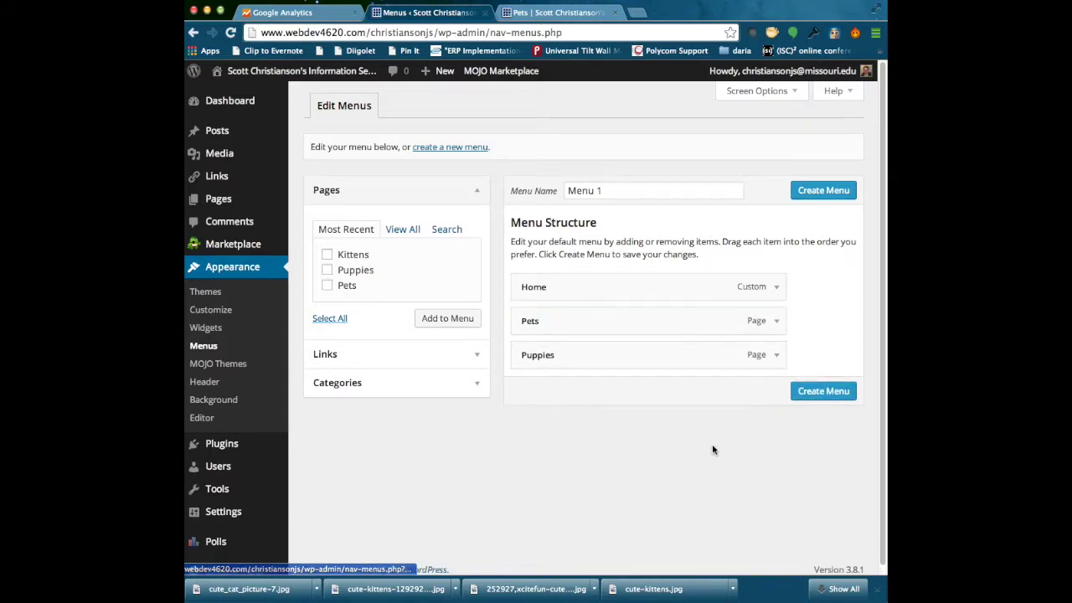
{"action": "left_click", "coordinate": [776, 355]}
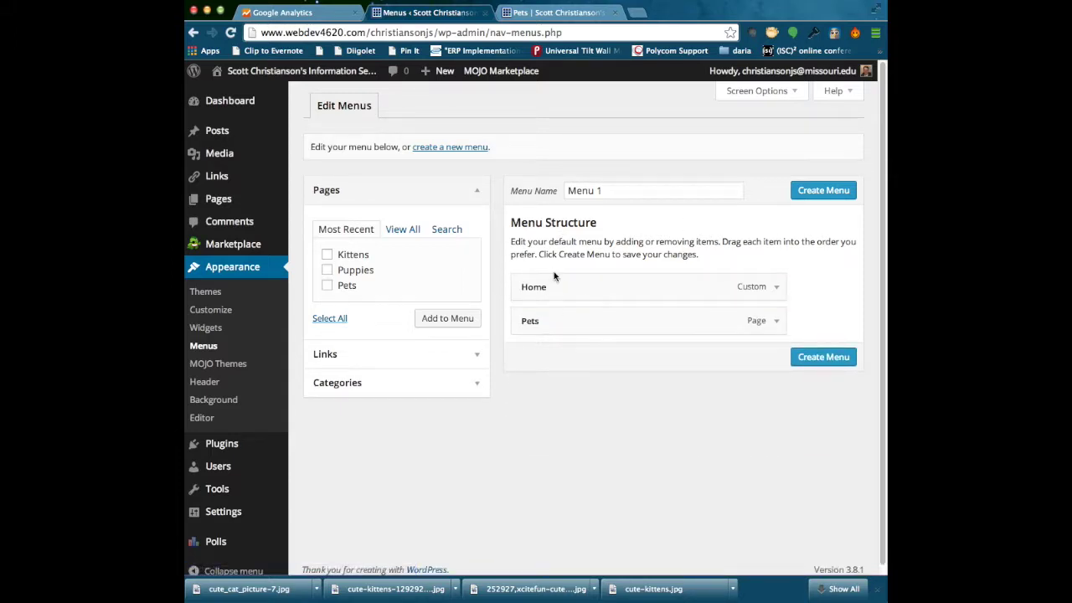
{"action": "left_click", "coordinate": [808, 191]}
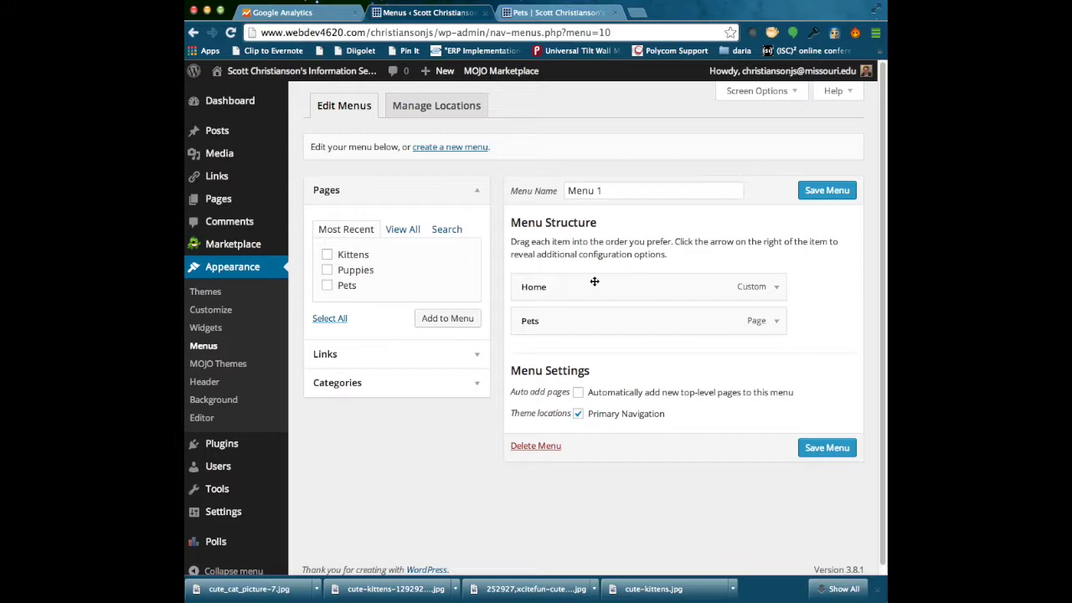
- Reload the live site and check the navigation by opening the Pets page
{"action": "left_click", "coordinate": [546, 12]}
{"action": "key", "text": "super+r"}
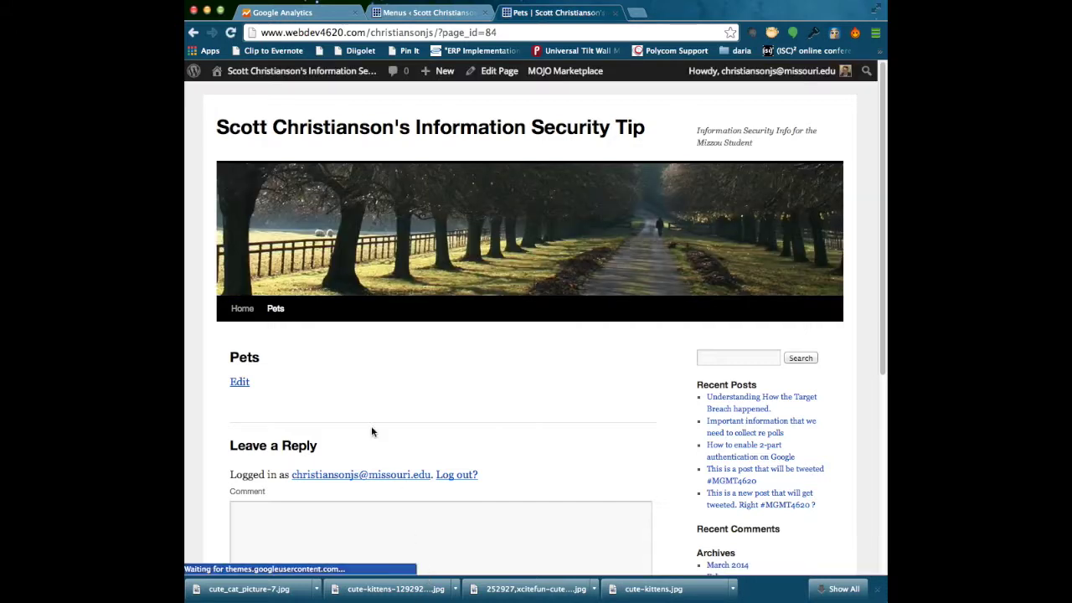
{"action": "left_click", "coordinate": [274, 310]}
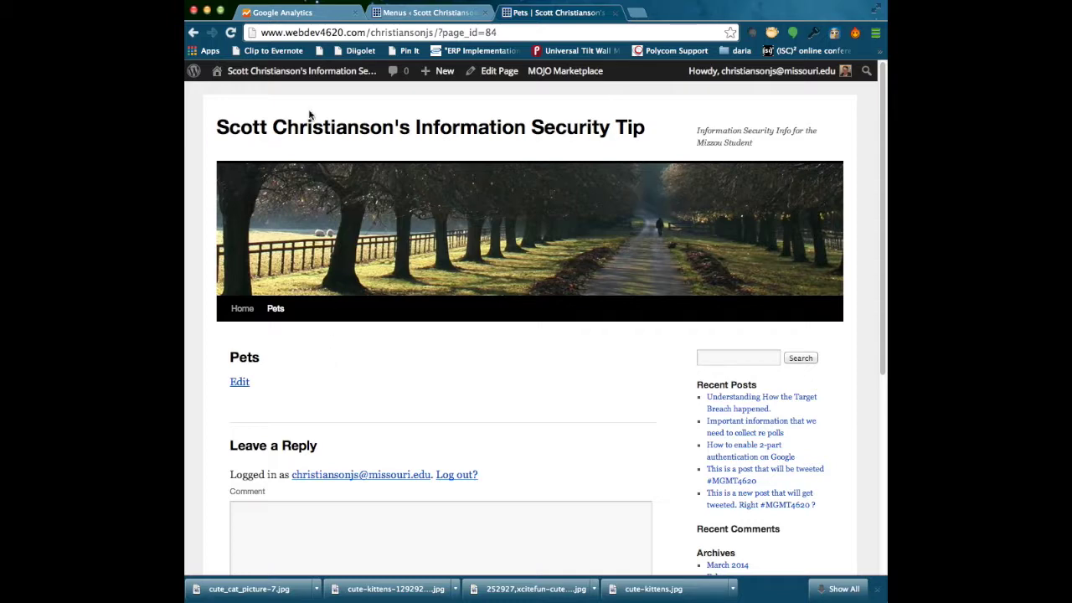
- Switch to Google Analytics and open the All Web Site Data reports for webdev4620account
{"action": "left_click", "coordinate": [303, 15]}
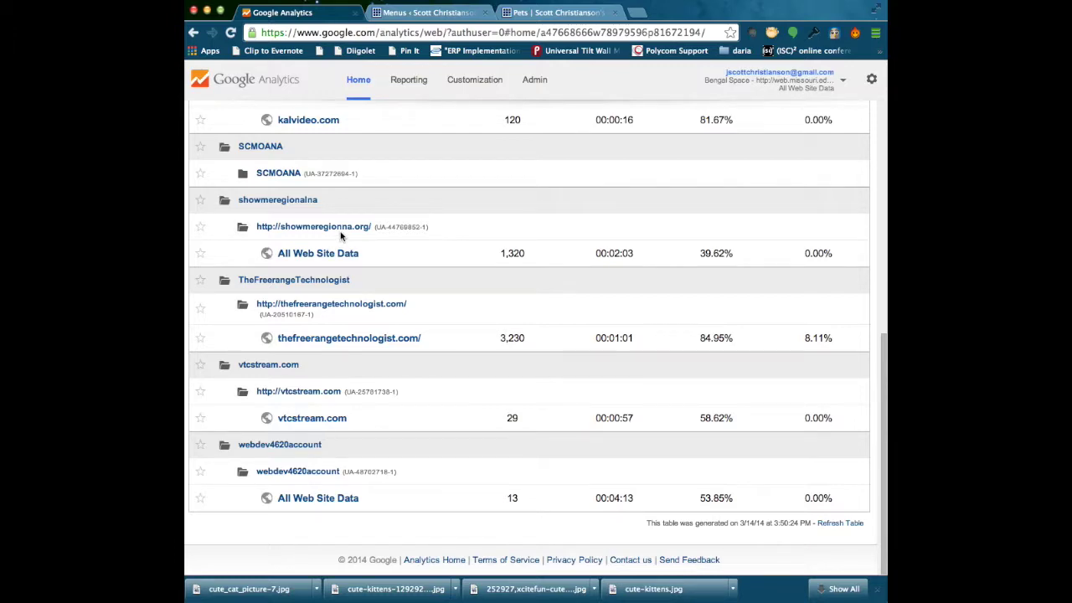
{"action": "scroll", "coordinate": [338, 238], "scroll_direction": "up", "scroll_amount": 3}
{"action": "scroll", "coordinate": [340, 231], "scroll_direction": "up", "scroll_amount": 5}
{"action": "scroll", "coordinate": [341, 232], "scroll_direction": "down", "scroll_amount": 8}
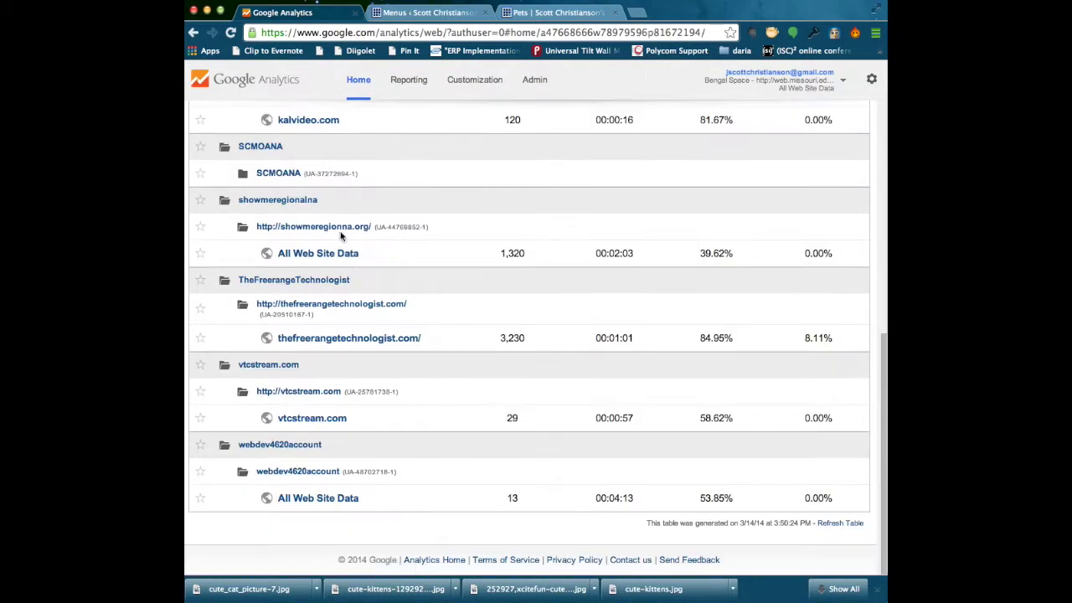
{"action": "left_click", "coordinate": [300, 499]}
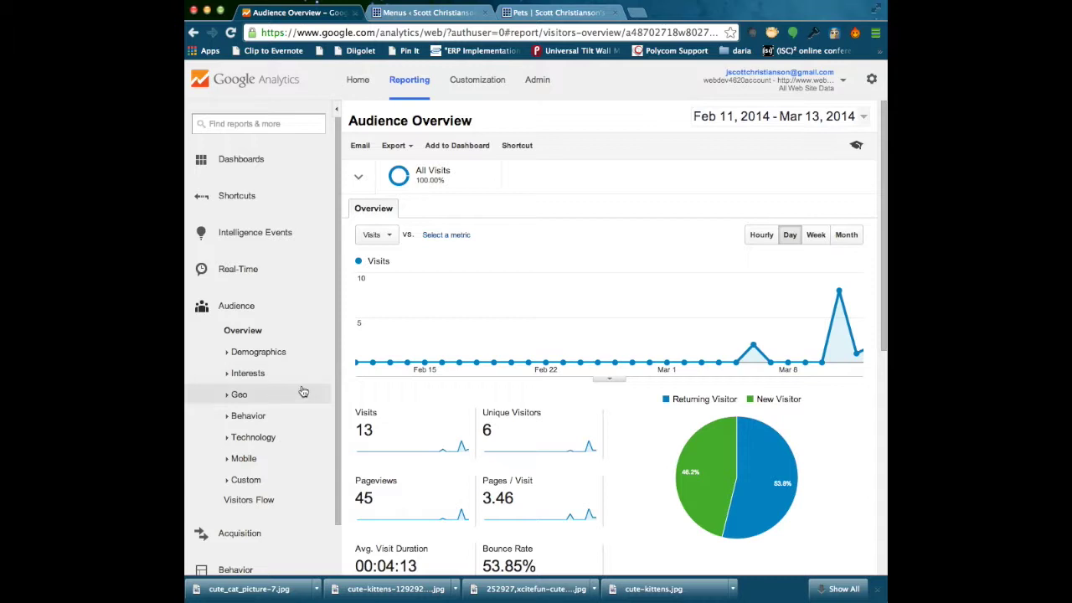
- Open the list of content experiments among the Behavior reports
{"action": "scroll", "coordinate": [337, 373], "scroll_direction": "down", "scroll_amount": 2}
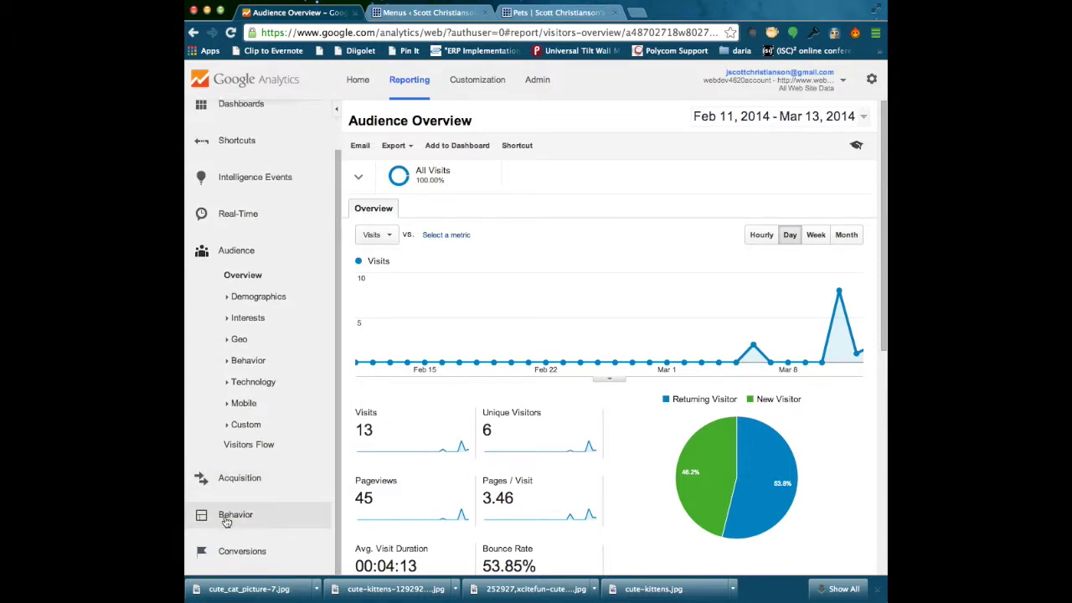
{"action": "left_click", "coordinate": [226, 517]}
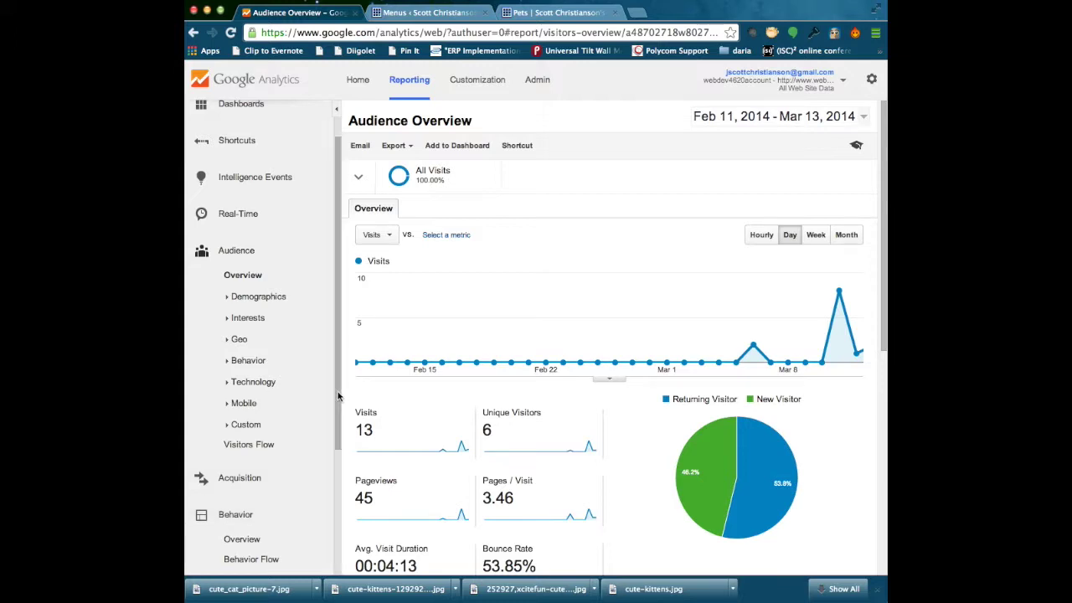
{"action": "scroll", "coordinate": [339, 415], "scroll_direction": "down", "scroll_amount": 1}
{"action": "left_click_drag", "start_coordinate": [339, 416], "coordinate": [343, 529]}
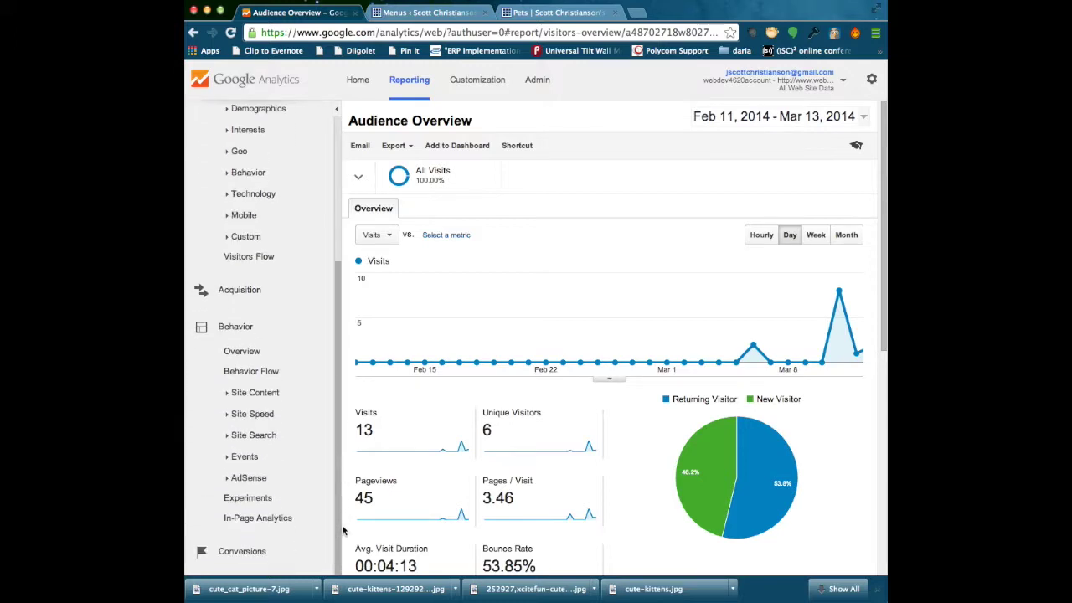
{"action": "left_click", "coordinate": [245, 500]}
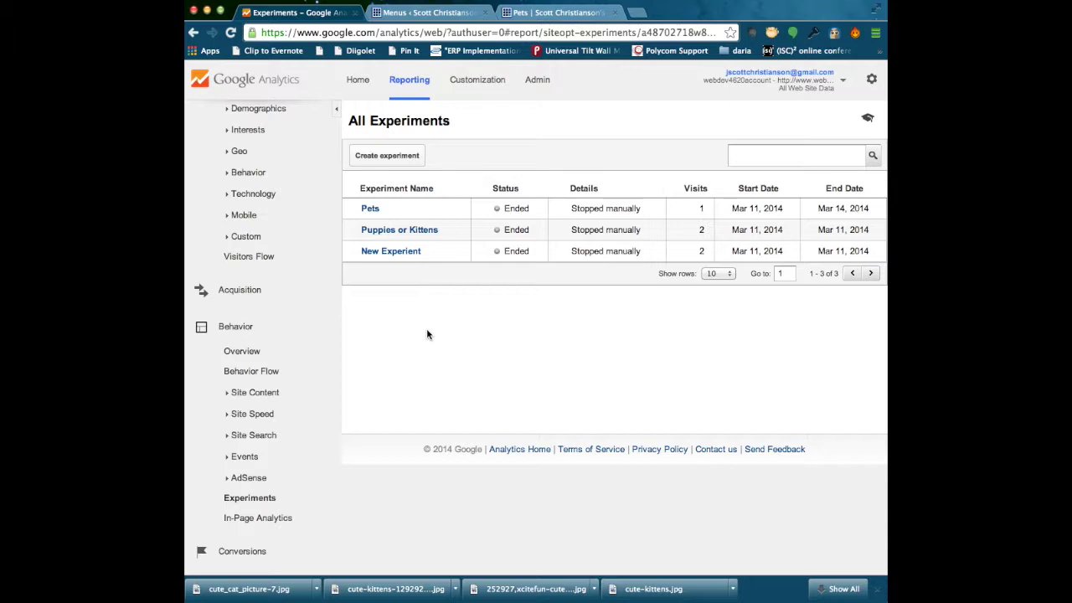
- Create an experiment named "Testing For Pets" with Visit Duration as its objective and email notification on, and proceed to its configuration
{"action": "left_click", "coordinate": [394, 159]}
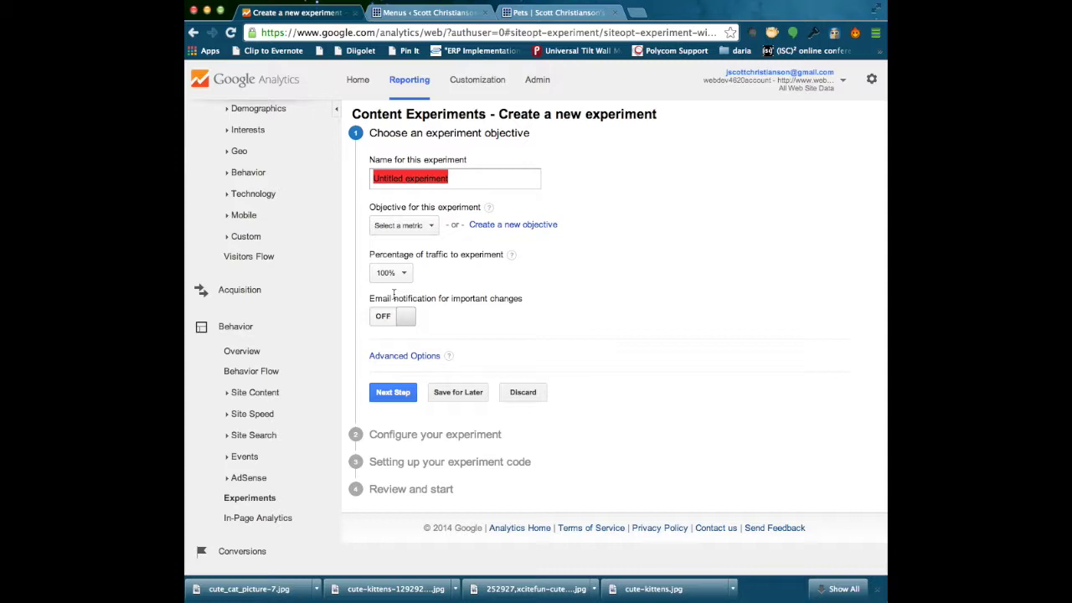
{"action": "type", "text": "Testing"}
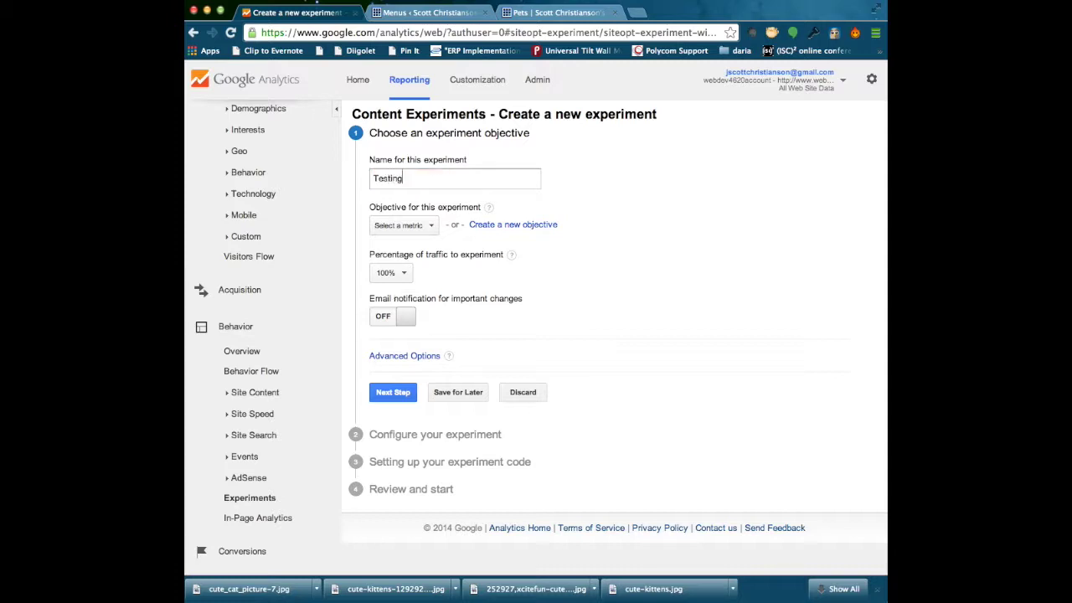
{"action": "type", "text": " For Pets"}
{"action": "left_click", "coordinate": [426, 224]}
{"action": "left_click", "coordinate": [392, 278]}
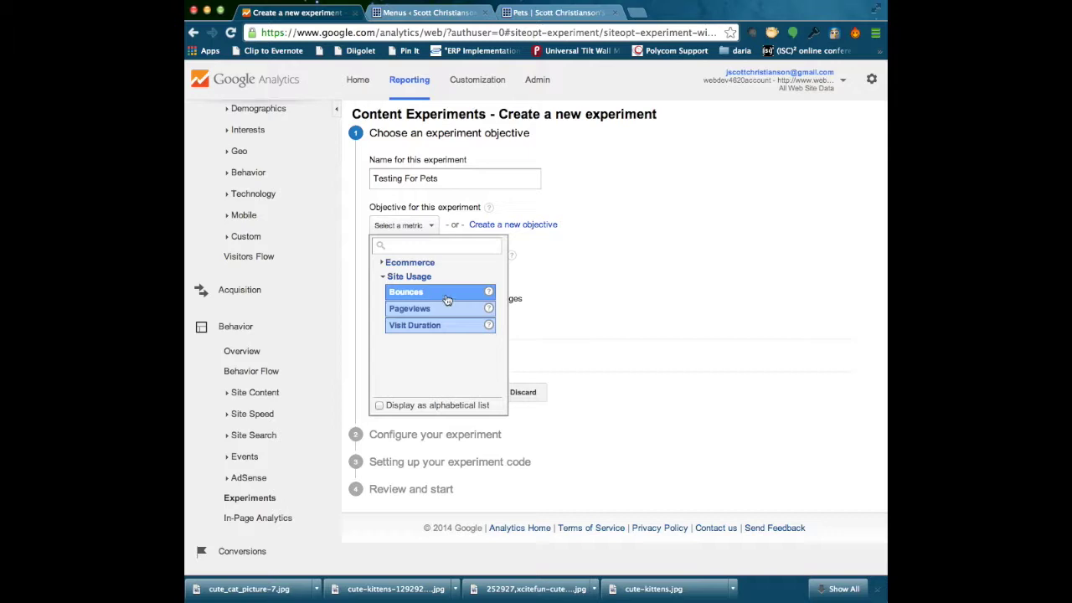
{"action": "left_click", "coordinate": [413, 326]}
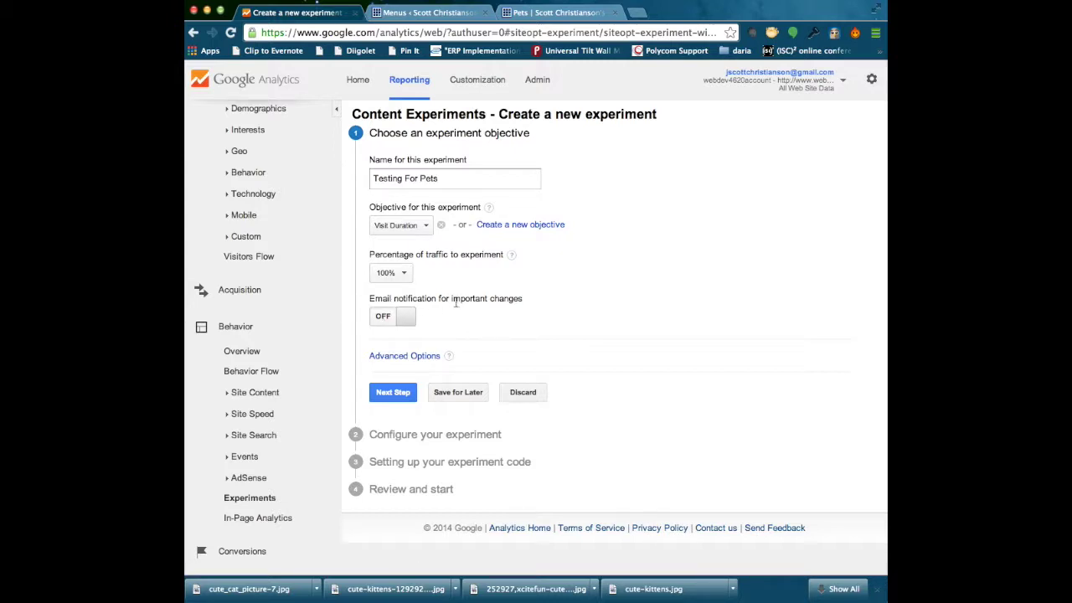
{"action": "left_click", "coordinate": [379, 318]}
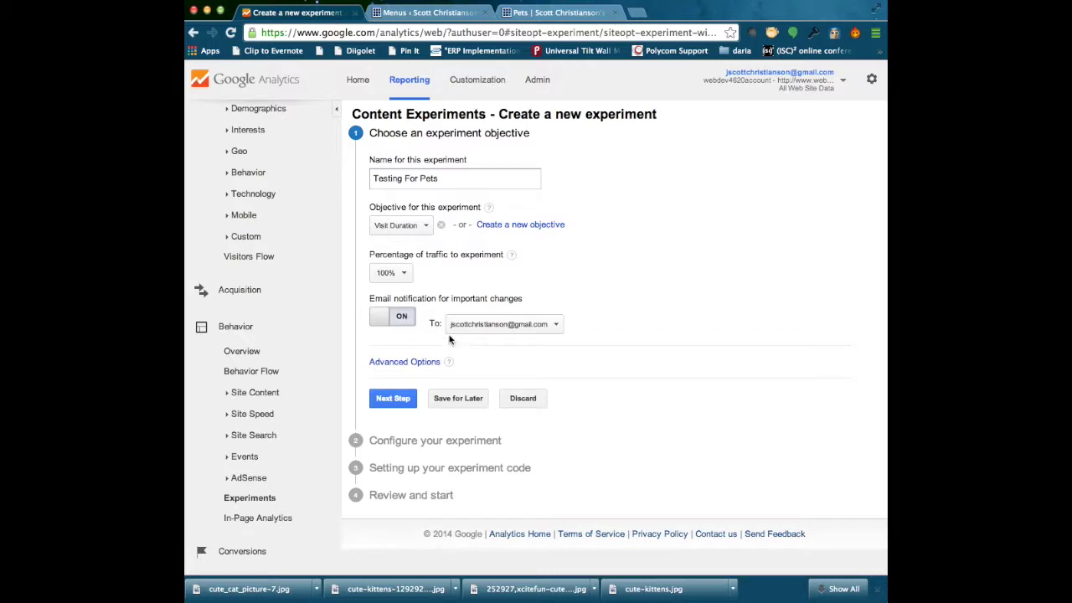
{"action": "left_click", "coordinate": [399, 404]}
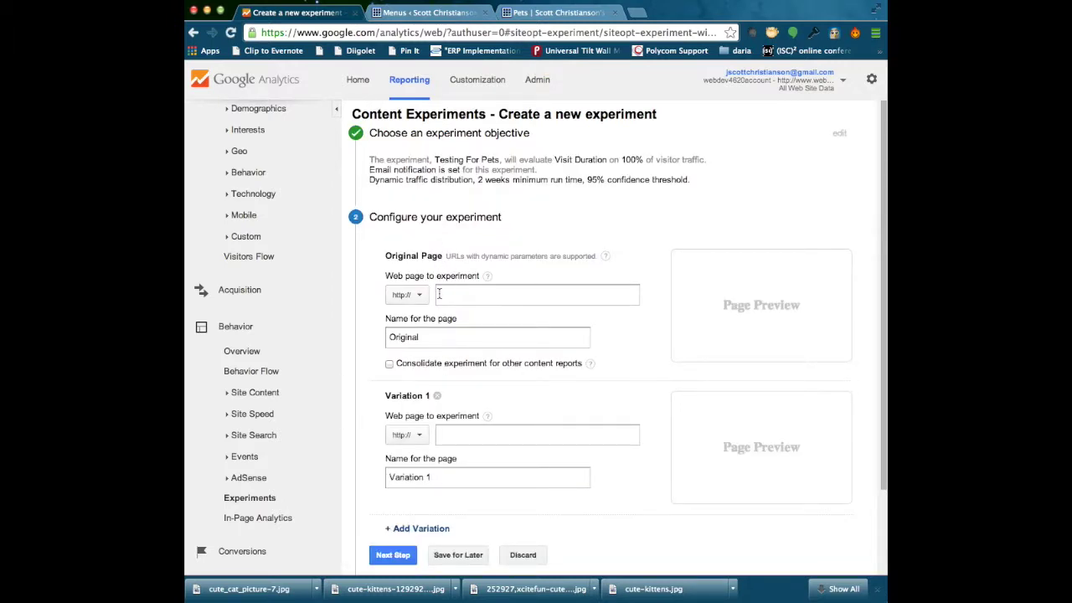
{"action": "left_click", "coordinate": [482, 295]}
{"action": "type", "text": "www.webdev4620.com/christiansonjs/?page_id=100"}
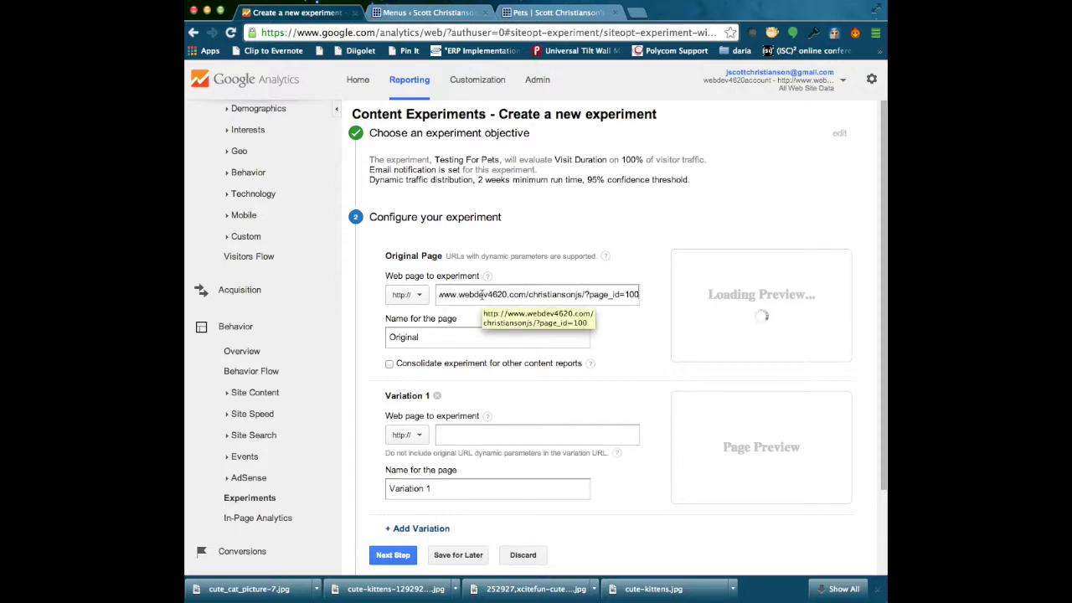
{"action": "key", "text": "BackSpace"}
{"action": "key", "text": "BackSpace"}
{"action": "key", "text": "BackSpace"}
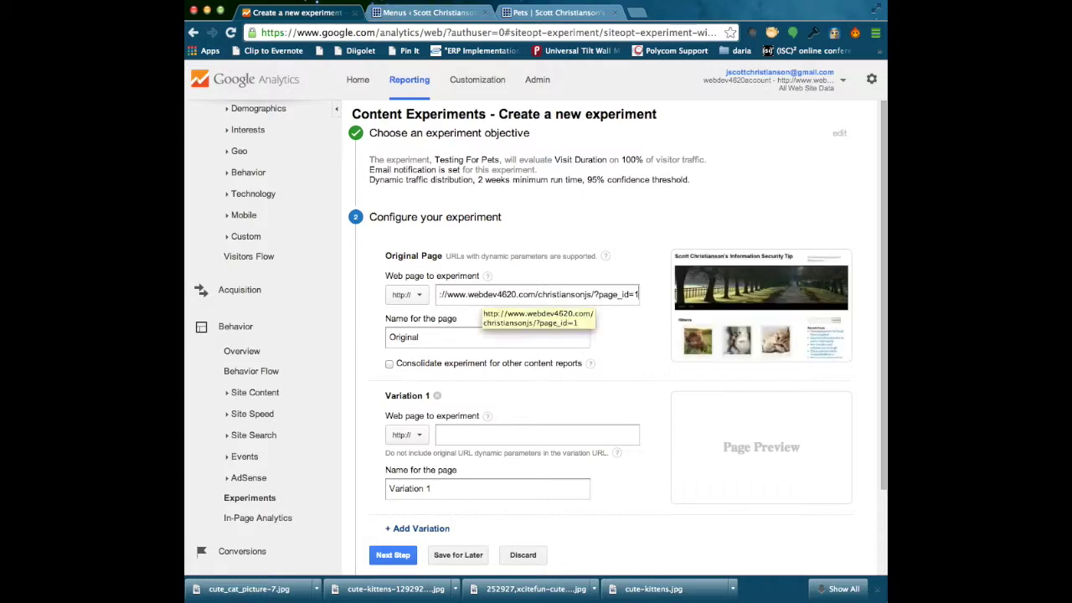
{"action": "type", "text": "84"}
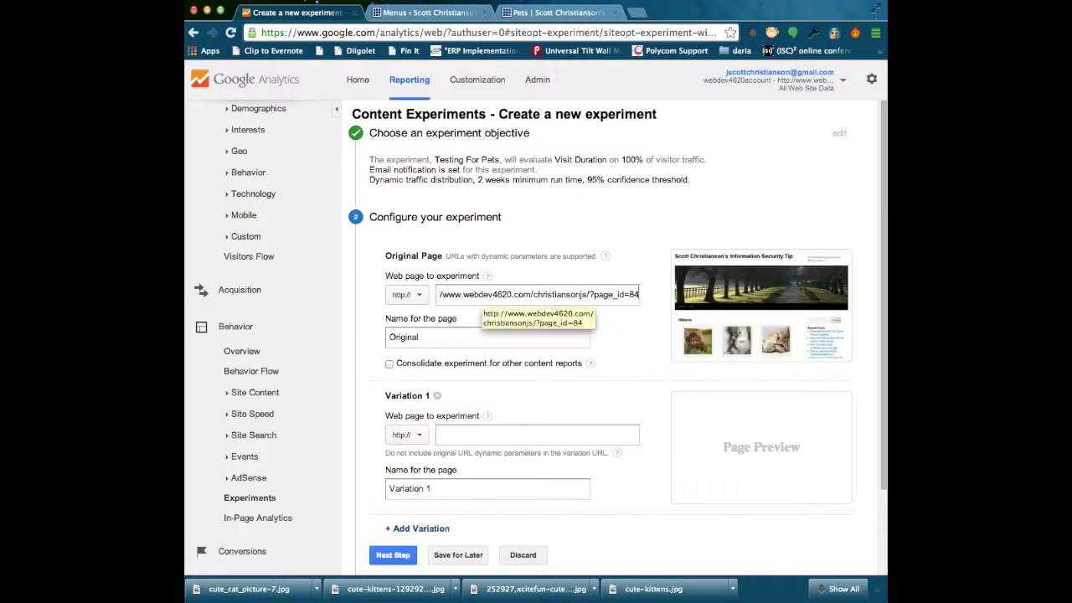
{"action": "key", "text": "Tab"}
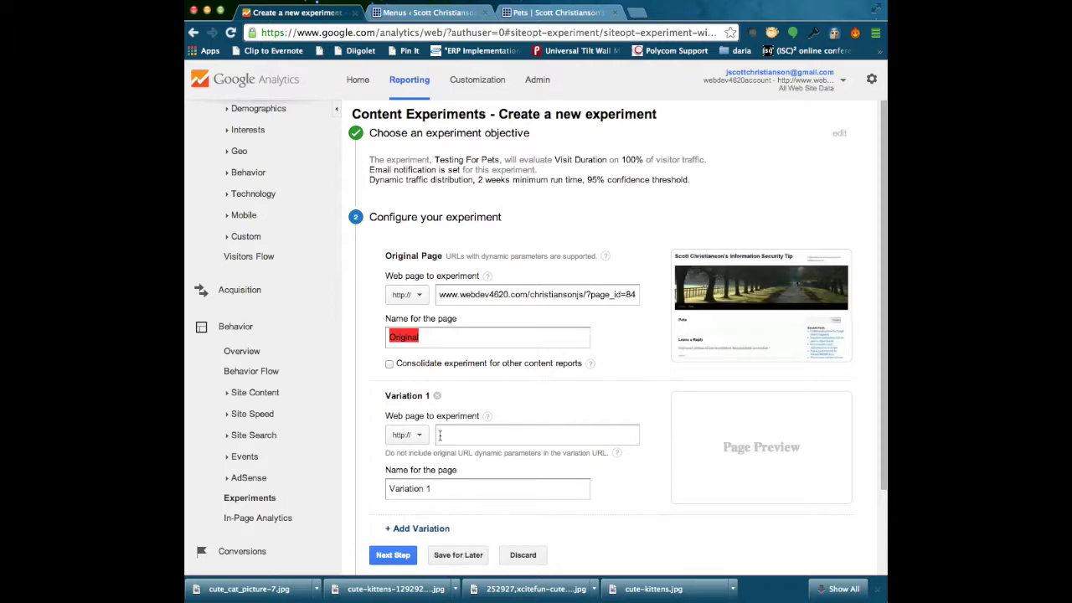
{"action": "left_click", "coordinate": [466, 436]}
{"action": "type", "text": "http://www.webdev4620.com/christiansonjs/?page_id=84"}
{"action": "key", "text": "Left"}
{"action": "key", "text": "Left"}
{"action": "key", "text": "Left"}
{"action": "key", "text": "Left"}
{"action": "key", "text": "Left"}
{"action": "key", "text": "Left"}
{"action": "key", "text": "Left"}
{"action": "key", "text": "Left"}
{"action": "key", "text": "Left"}
{"action": "key", "text": "Left"}
{"action": "key", "text": "Left"}
{"action": "key", "text": "Left"}
{"action": "key", "text": "Left"}
{"action": "key", "text": "Left"}
{"action": "key", "text": "Left"}
{"action": "key", "text": "Left"}
{"action": "key", "text": "Left"}
{"action": "key", "text": "Left"}
{"action": "key", "text": "Left"}
{"action": "key", "text": "Left"}
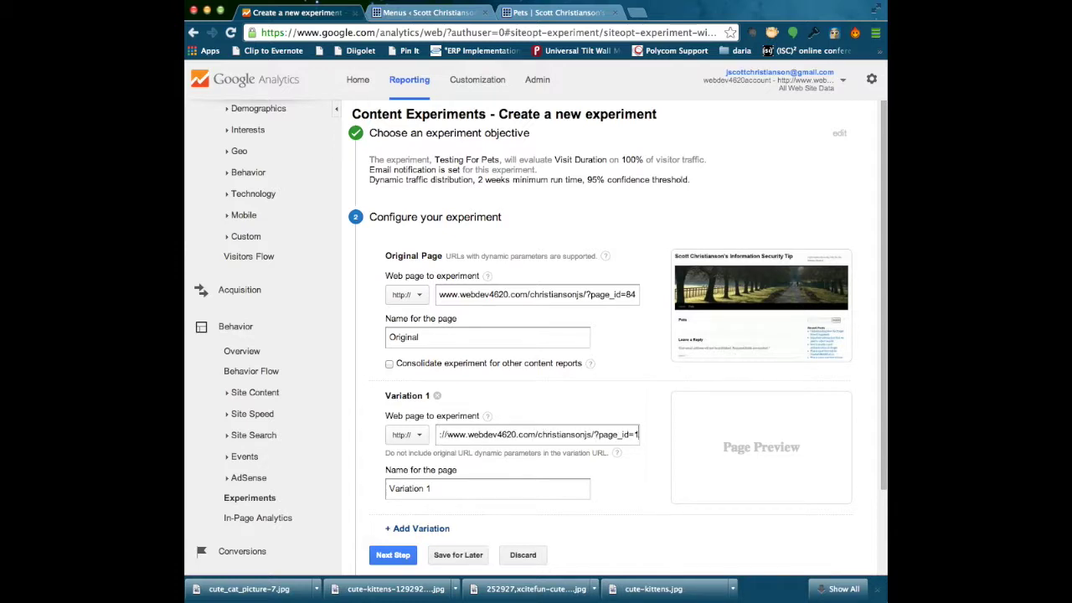
{"action": "key", "text": "End"}
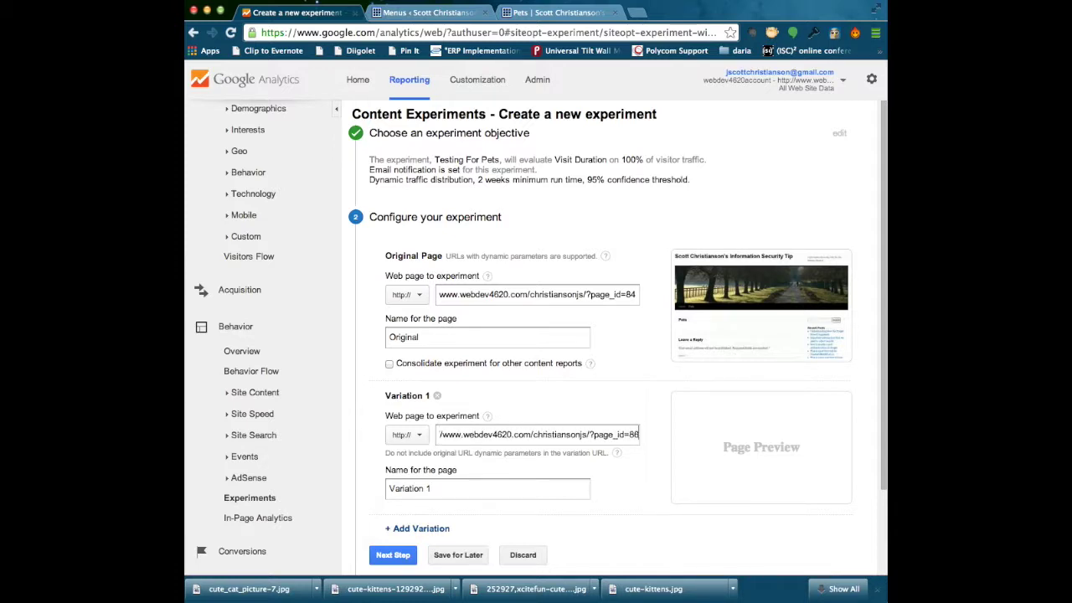
{"action": "left_click", "coordinate": [479, 489]}
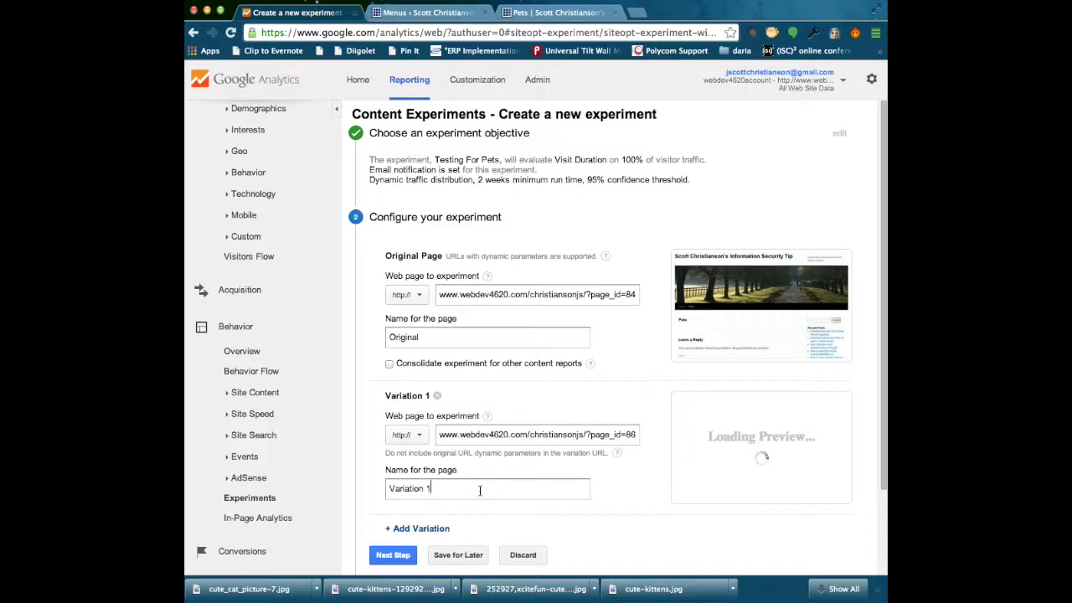
- Name Variation 1's page "puppies" and add a second variation to the experiment
{"action": "left_click_drag", "start_coordinate": [478, 488], "coordinate": [351, 476]}
{"action": "type", "text": "puppies"}
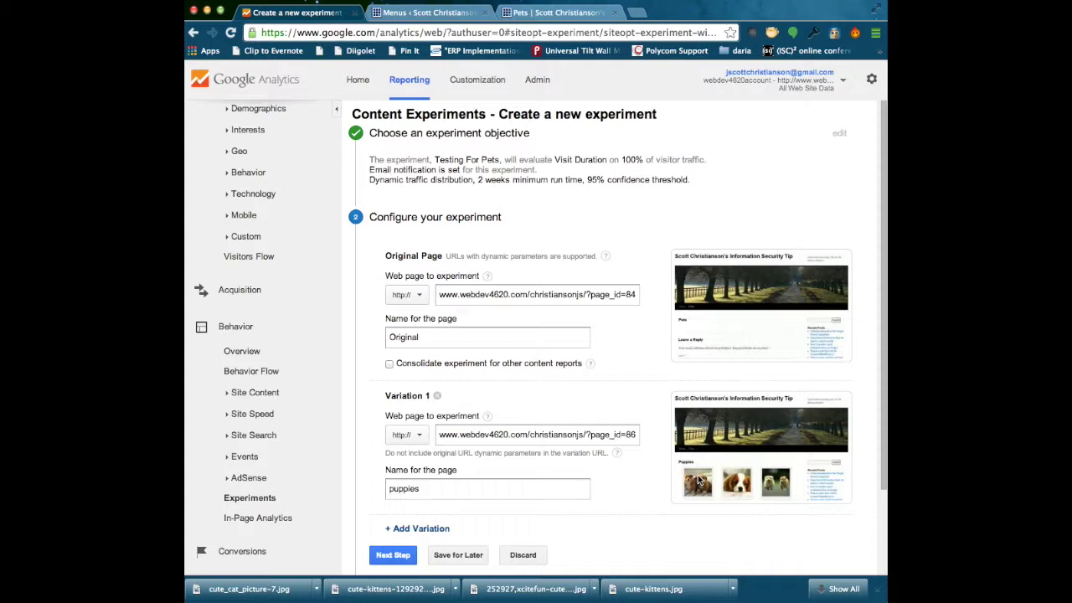
{"action": "scroll", "coordinate": [498, 486], "scroll_direction": "down", "scroll_amount": 1}
{"action": "left_click", "coordinate": [431, 511]}
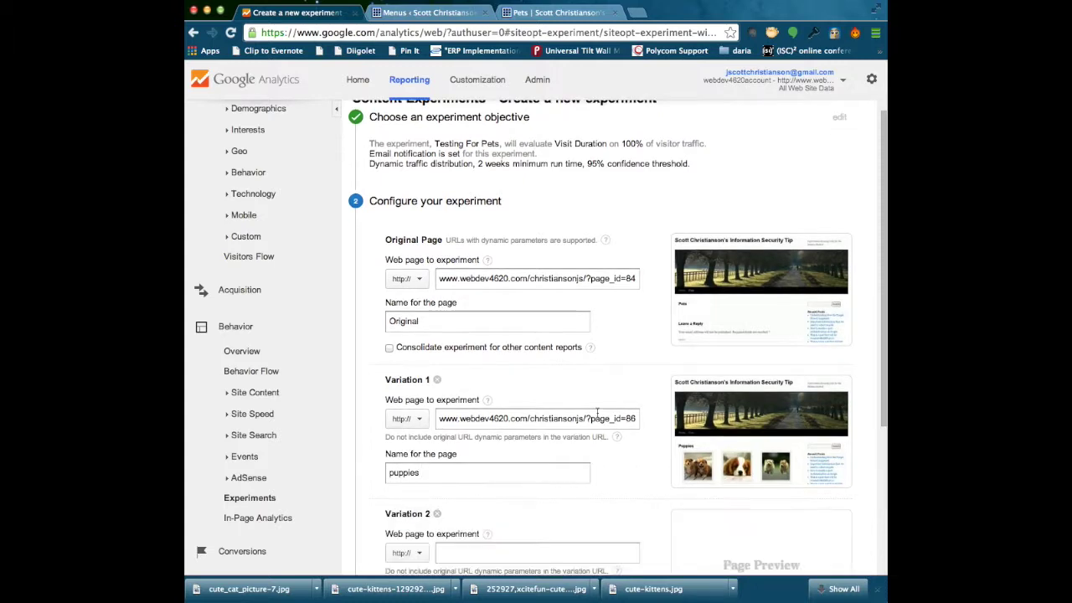
{"action": "scroll", "coordinate": [520, 520], "scroll_direction": "down", "scroll_amount": 1}
{"action": "left_click", "coordinate": [523, 525]}
{"action": "type", "text": "www.webdev4620.com/christiansonjs/?page_id=100"}
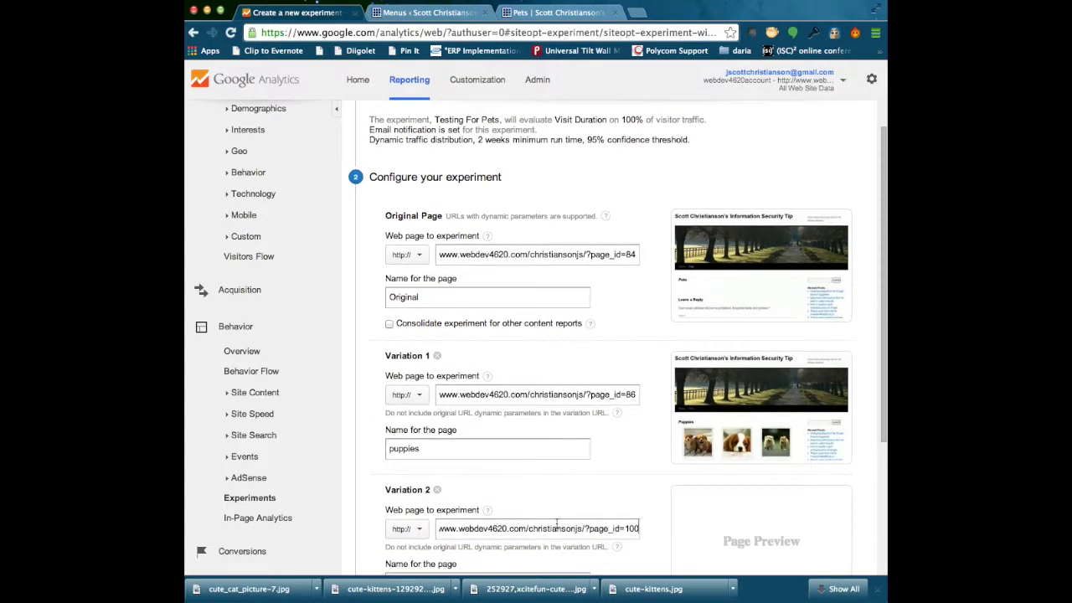
{"action": "scroll", "coordinate": [670, 507], "scroll_direction": "down", "scroll_amount": 1}
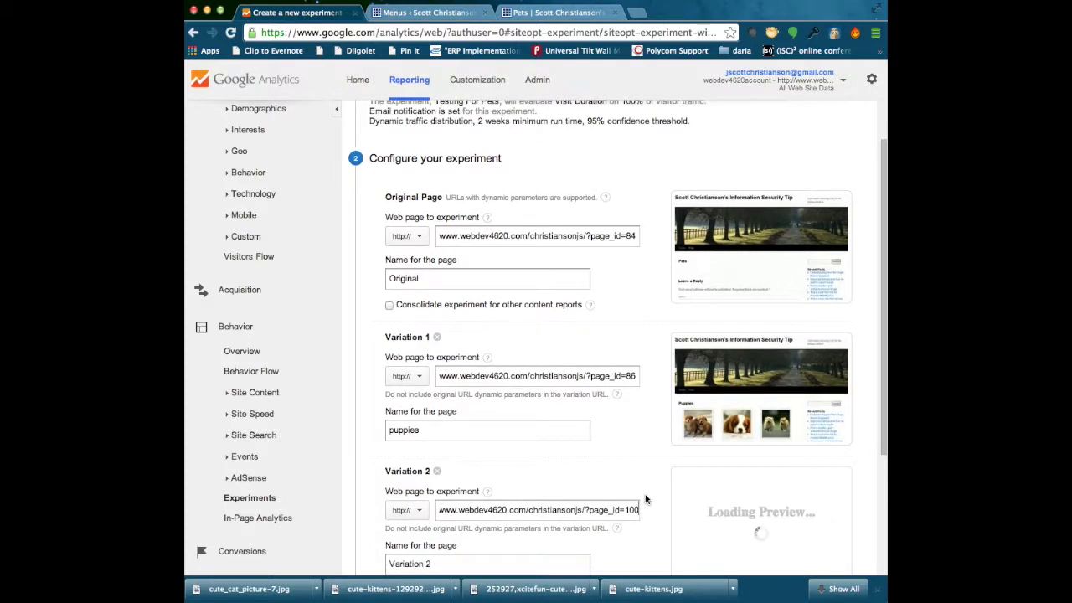
{"action": "scroll", "coordinate": [643, 499], "scroll_direction": "down", "scroll_amount": 2}
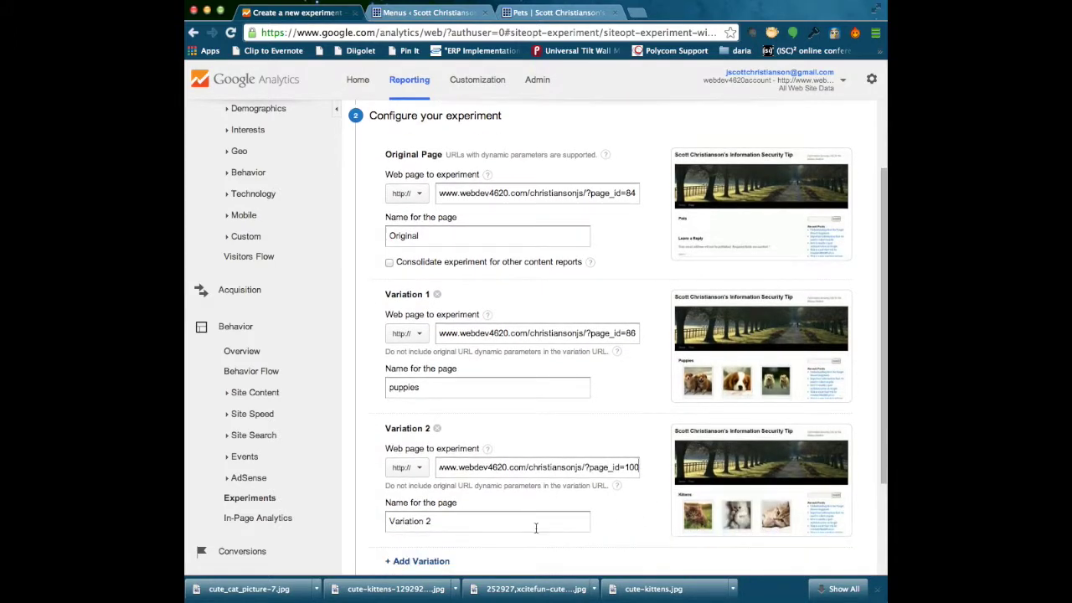
{"action": "left_click_drag", "start_coordinate": [534, 523], "coordinate": [377, 519]}
{"action": "type", "text": "kittens"}
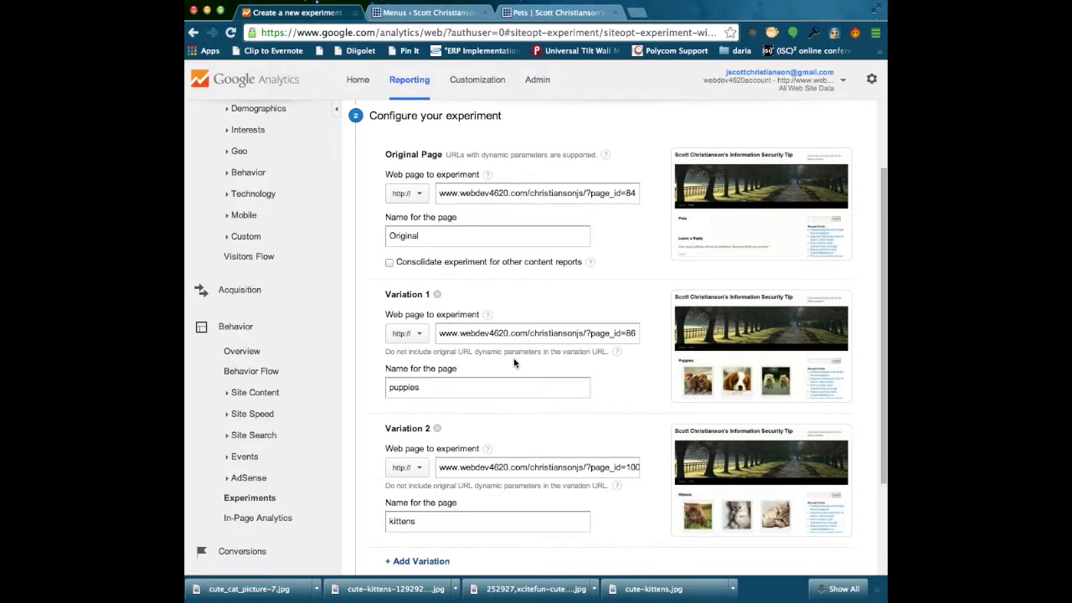
- Proceed to the experiment code setup with manual insertion and copy the complete Content Experiment script
{"action": "scroll", "coordinate": [516, 364], "scroll_direction": "down", "scroll_amount": 4}
{"action": "left_click", "coordinate": [404, 508]}
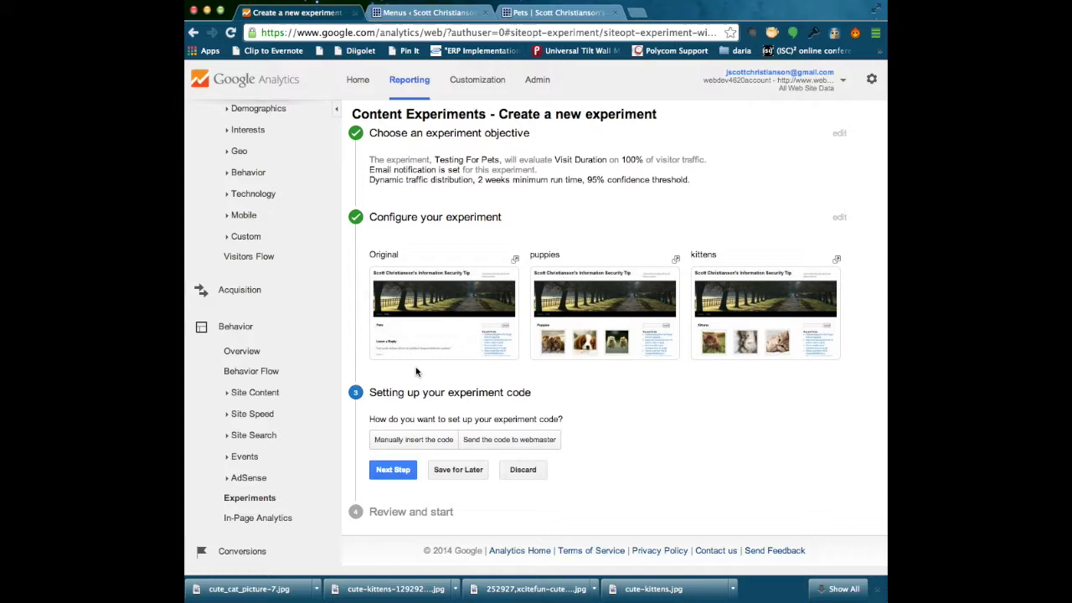
{"action": "left_click", "coordinate": [413, 447]}
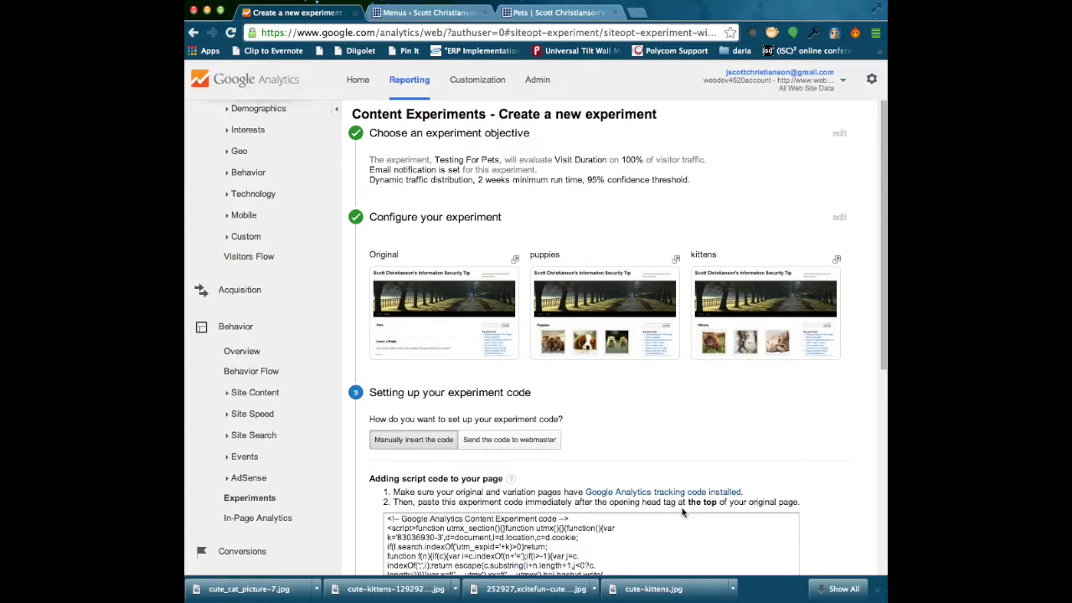
{"action": "scroll", "coordinate": [754, 523], "scroll_direction": "down", "scroll_amount": 3}
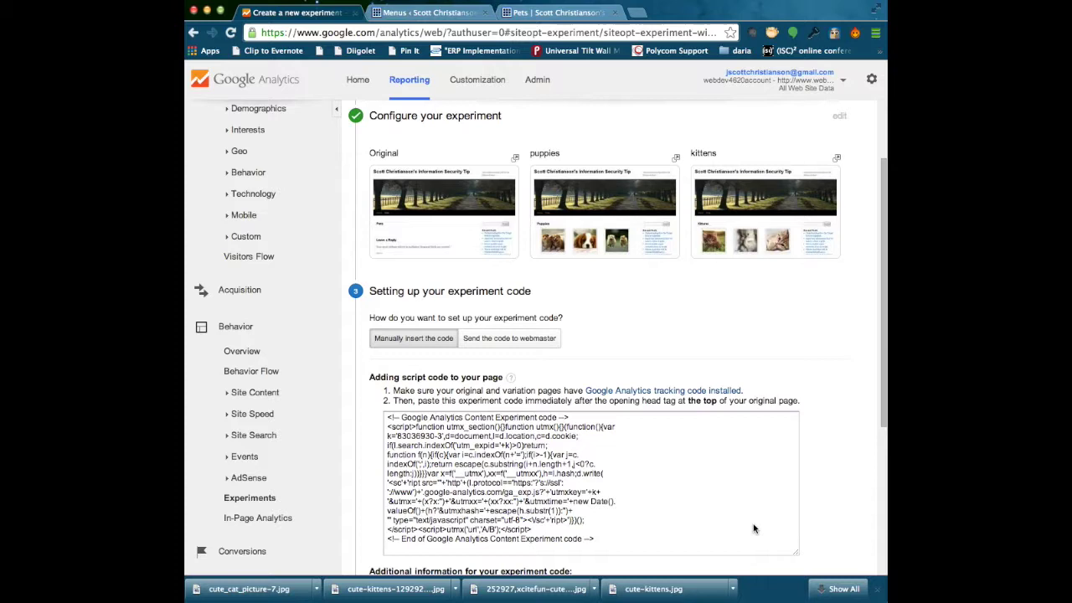
{"action": "left_click_drag", "start_coordinate": [618, 540], "coordinate": [377, 413]}
{"action": "key", "text": "super+c"}
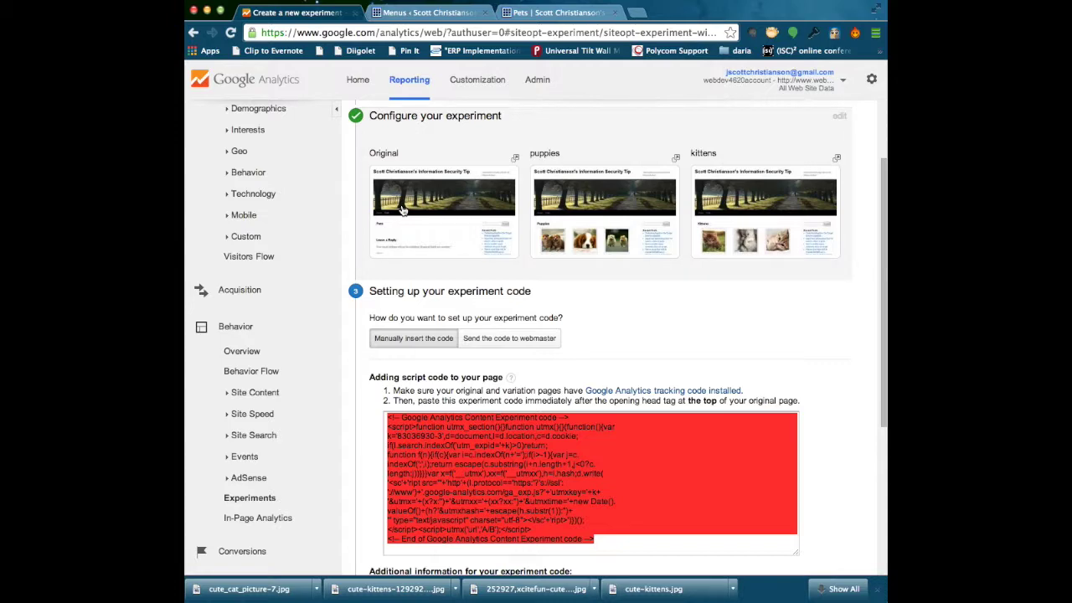
- Switch to the WordPress admin and open the Twenty Ten theme's Header template (header.php) for editing
{"action": "left_click", "coordinate": [427, 12]}
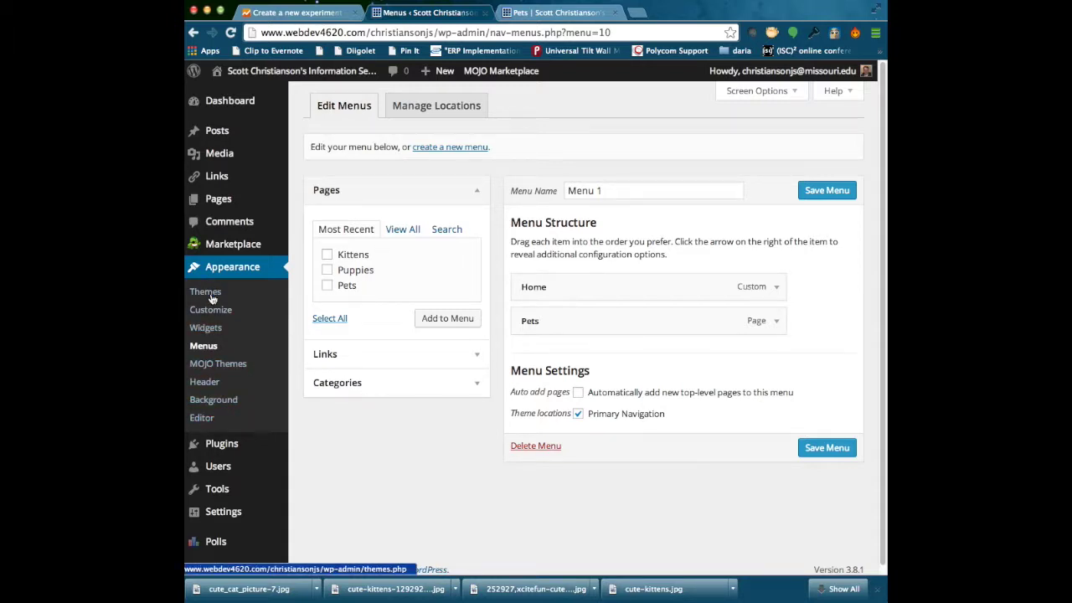
{"action": "left_click", "coordinate": [204, 422]}
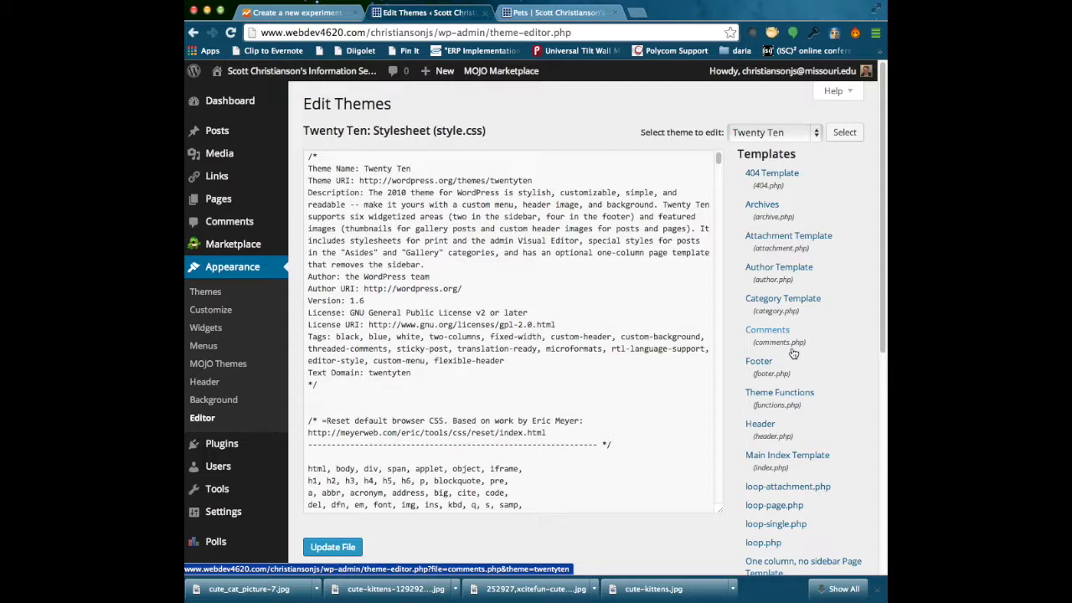
{"action": "scroll", "coordinate": [793, 353], "scroll_direction": "down", "scroll_amount": 2}
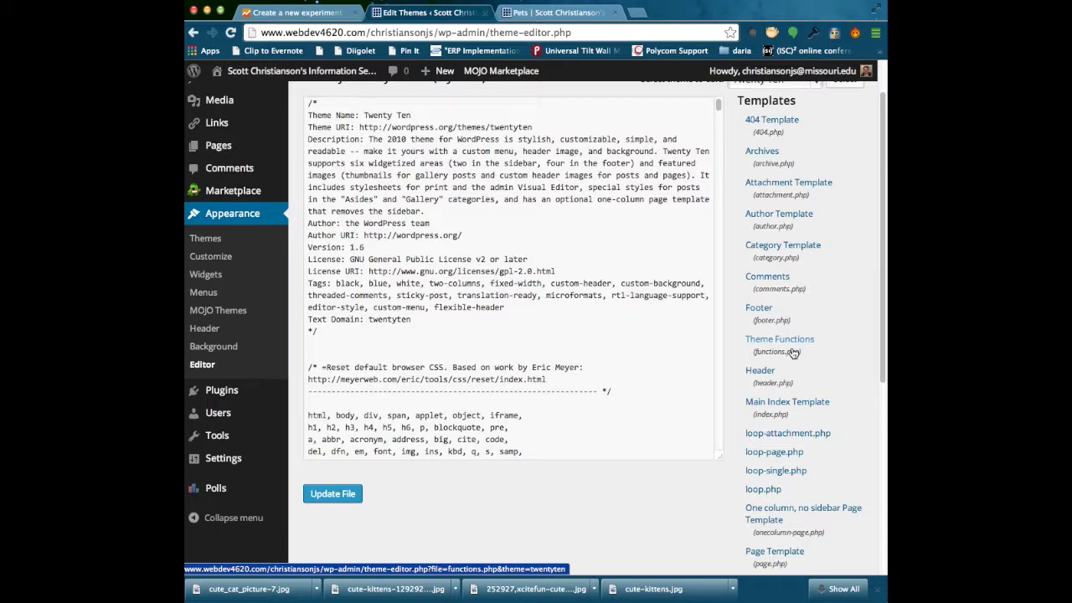
{"action": "left_click", "coordinate": [764, 374]}
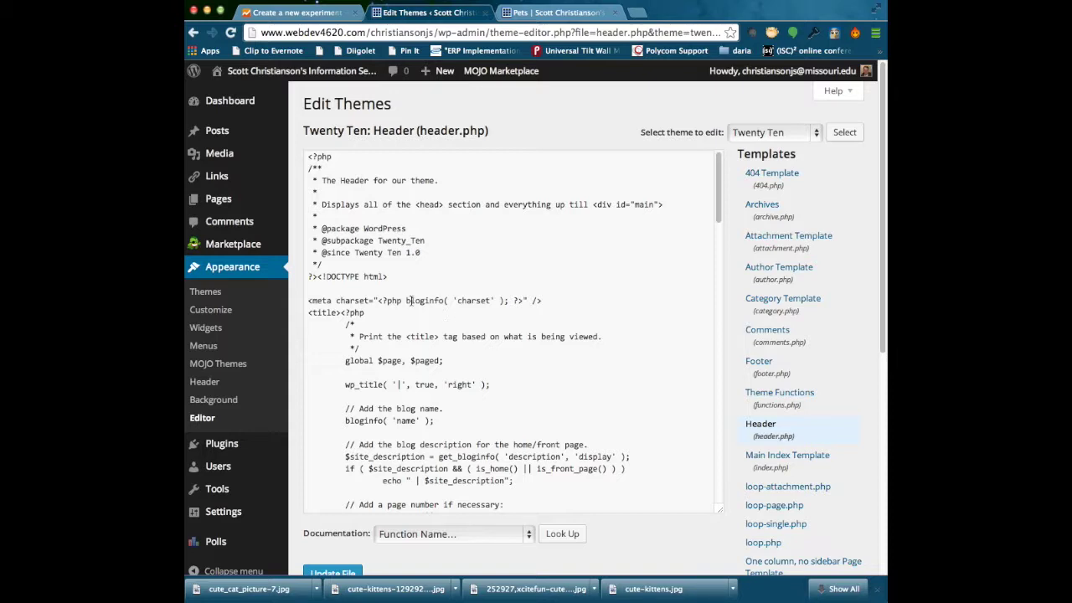
- Paste the copied experiment script between the meta charset line and the title tag in header.php, set off by blank lines
{"action": "left_click", "coordinate": [553, 299]}
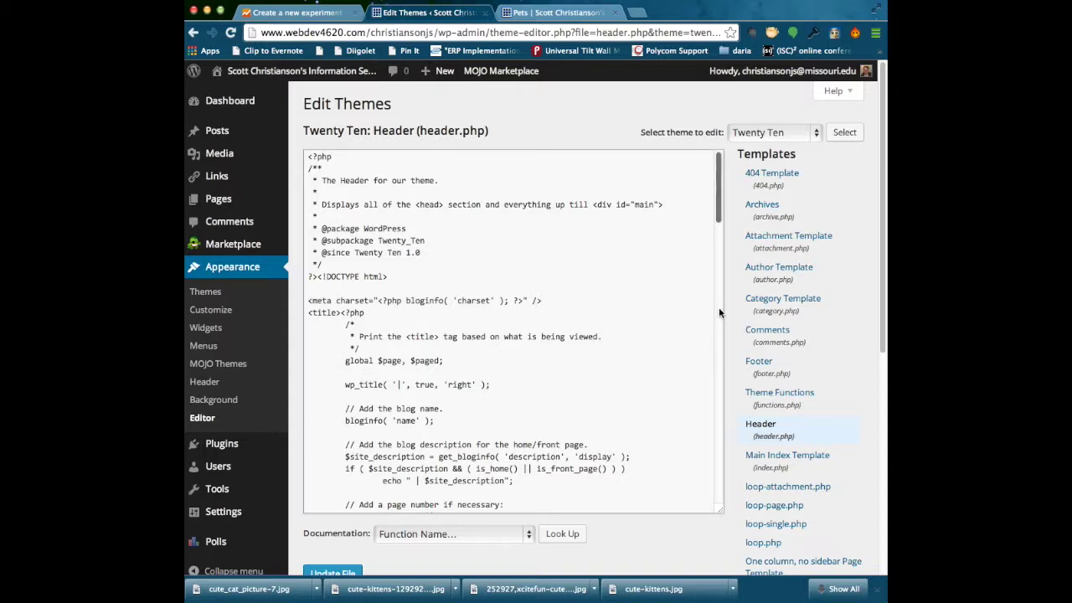
{"action": "key", "text": "Return"}
{"action": "key", "text": "Return"}
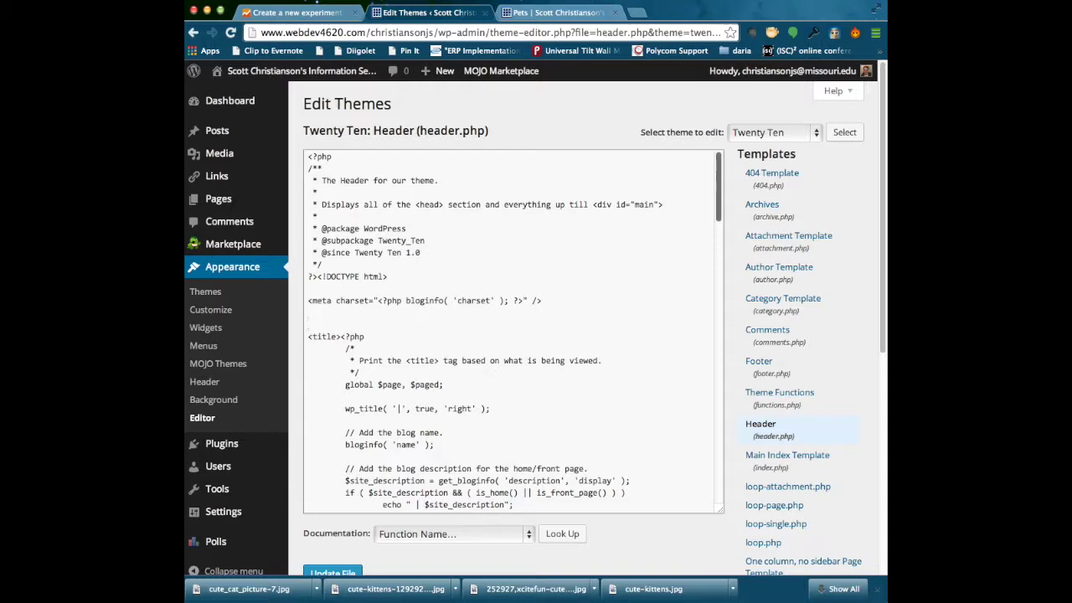
{"action": "key", "text": "super+v"}
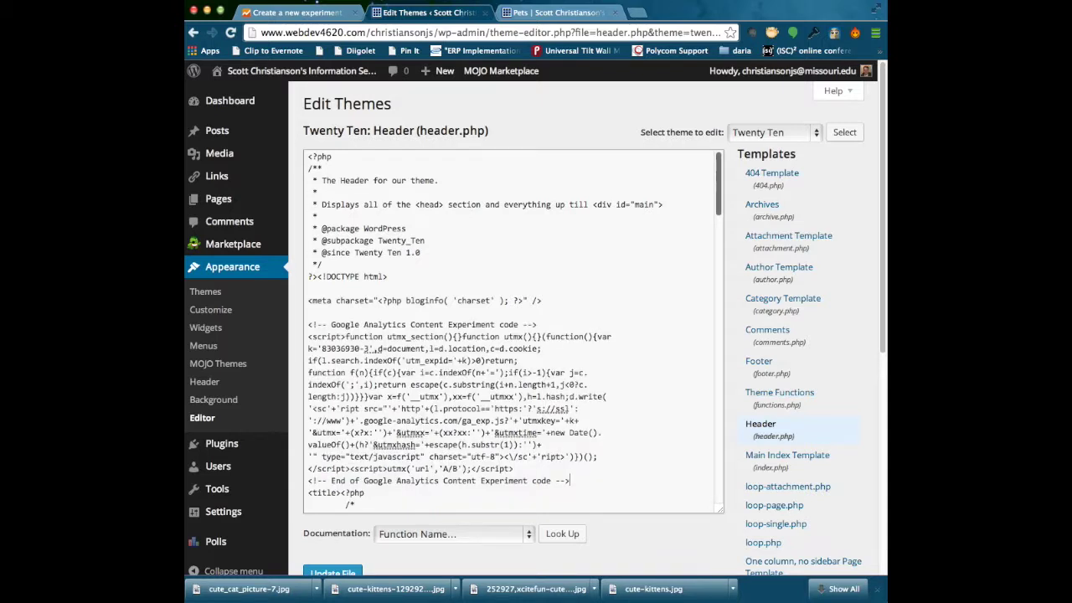
{"action": "key", "text": "Return"}
{"action": "key", "text": "Return"}
{"action": "scroll", "coordinate": [620, 363], "scroll_direction": "down", "scroll_amount": 2}
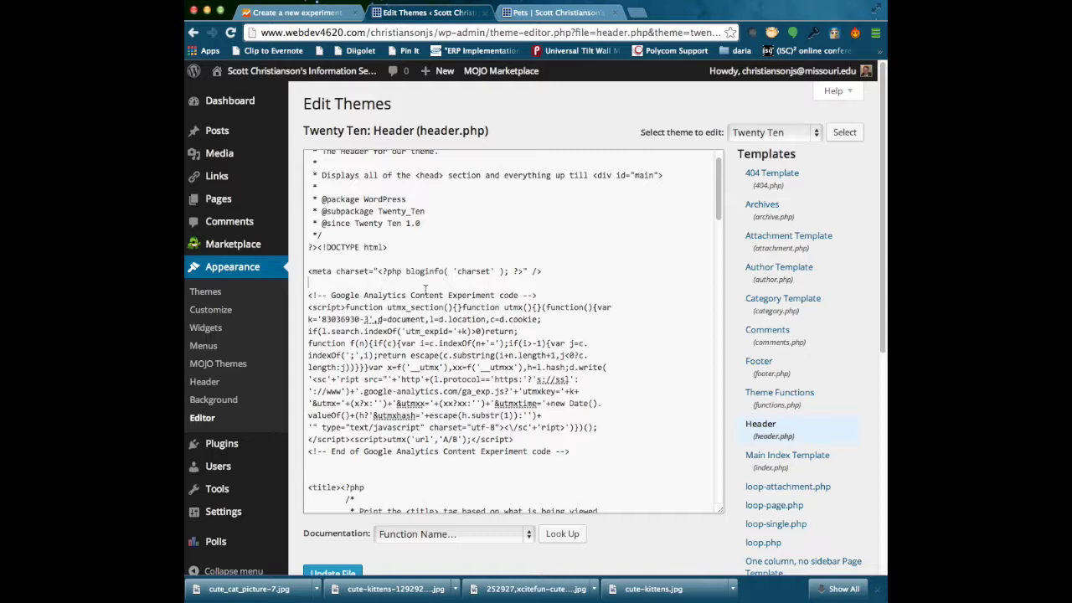
- Insert the condition <?php if (is_page(84) ):?> on its own line above the experiment script
{"action": "key", "text": "Return"}
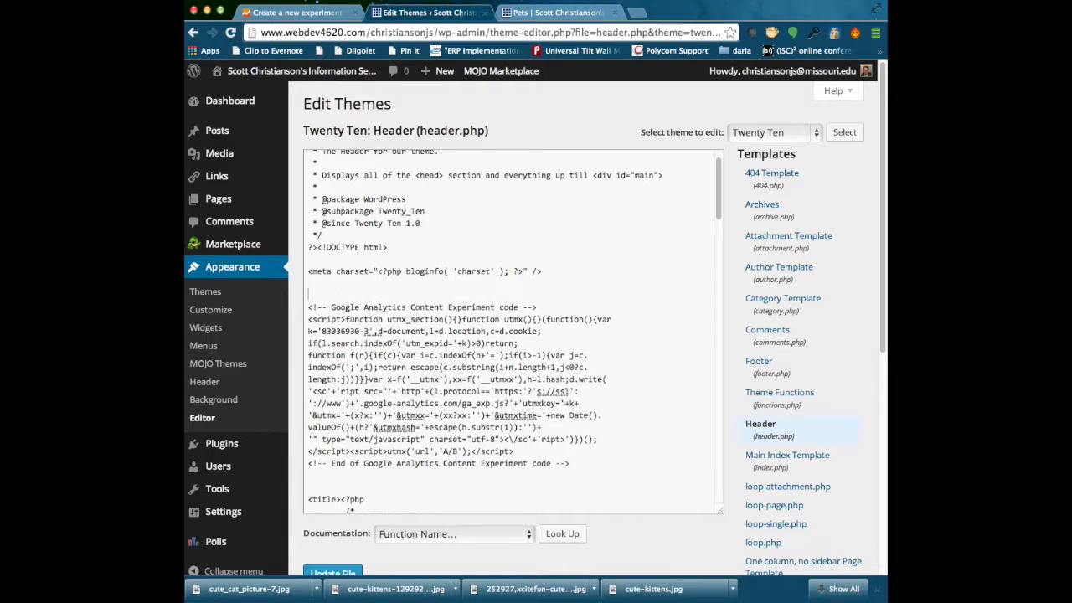
{"action": "type", "text": "<?php if (is_page(84) )"}
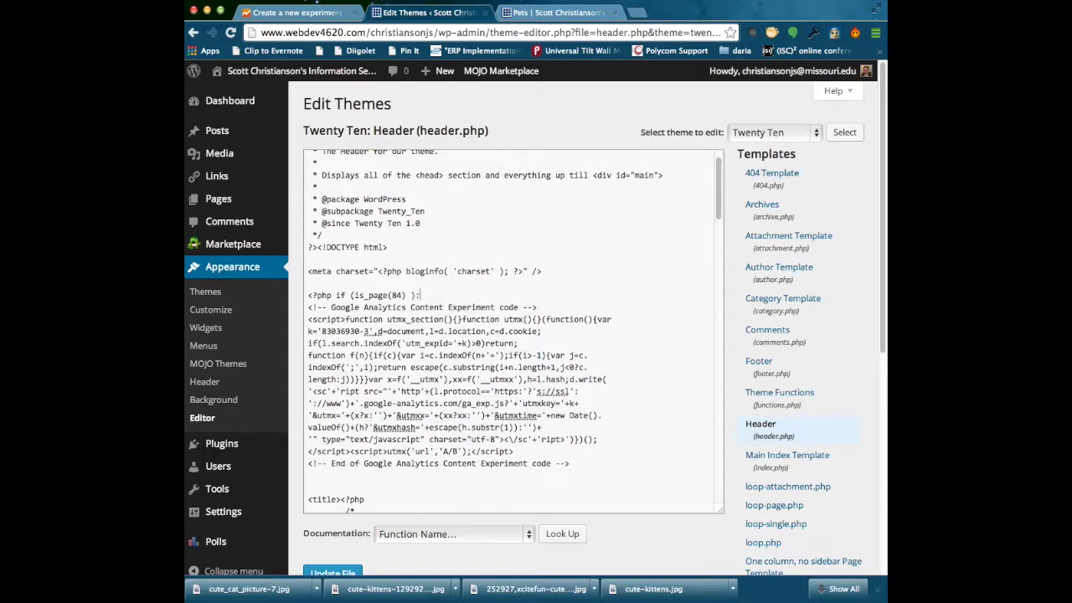
{"action": "type", "text": ":?>"}
{"action": "key", "text": "Return"}
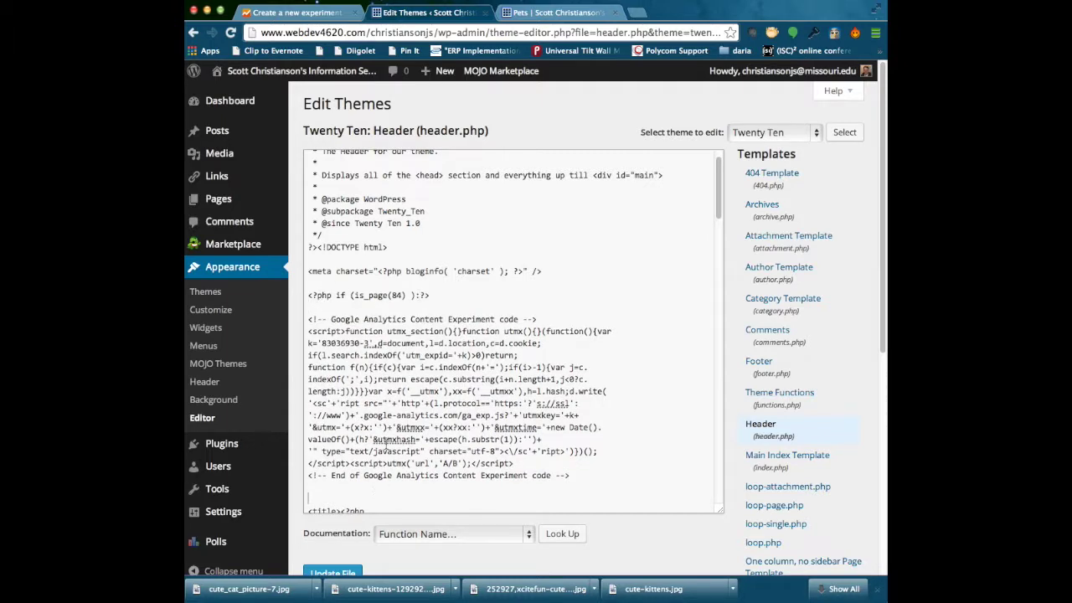
- Close the condition with <?php endif;?> below the experiment script and save header.php
{"action": "scroll", "coordinate": [386, 445], "scroll_direction": "down", "scroll_amount": 1}
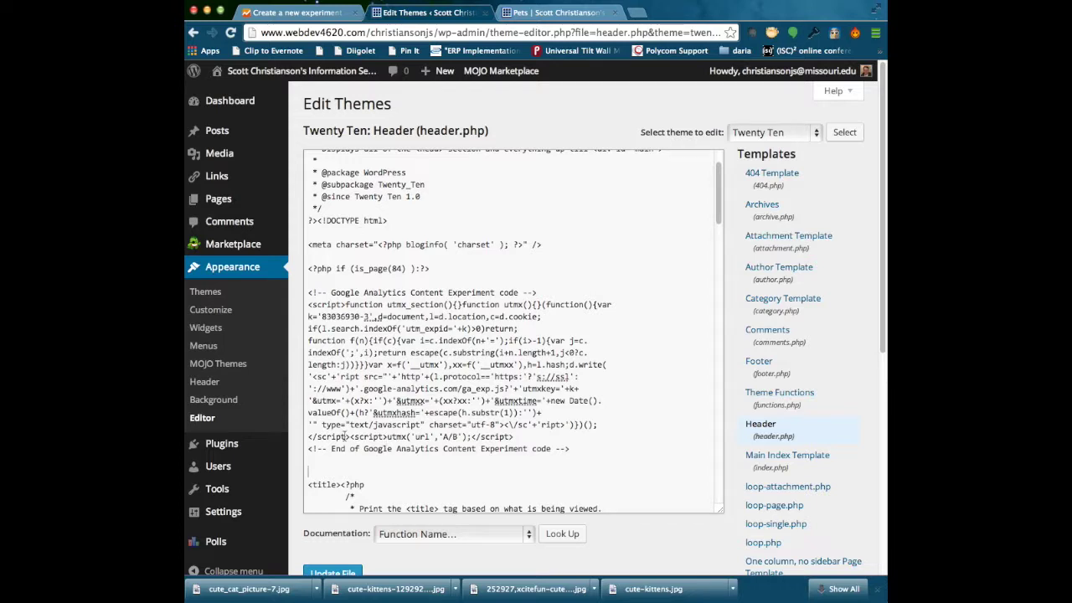
{"action": "type", "text": "<?php"}
{"action": "type", "text": "endif;?>"}
{"action": "scroll", "coordinate": [345, 424], "scroll_direction": "down", "scroll_amount": 1}
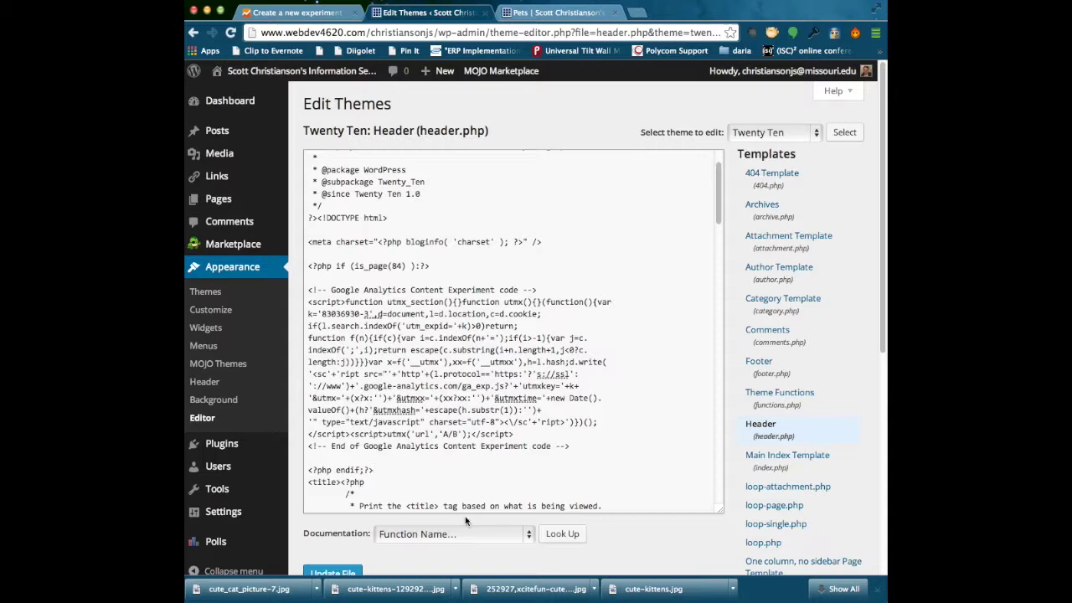
{"action": "left_click", "coordinate": [324, 572]}
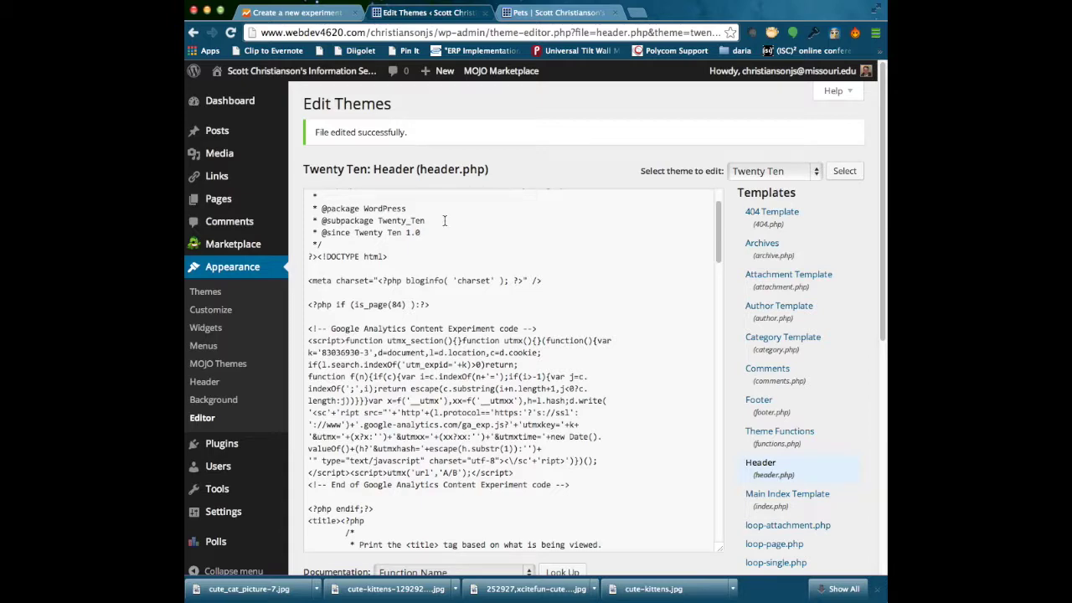
- Return to Google Analytics, validate the inserted experiment code, start the experiment and go to the experiments list
{"action": "left_click", "coordinate": [294, 13]}
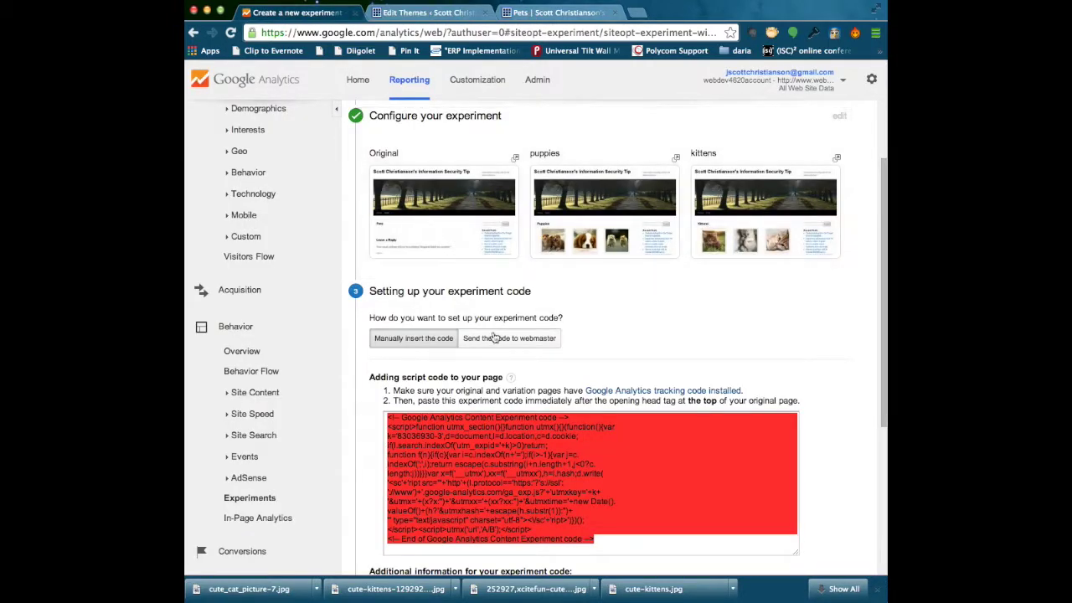
{"action": "scroll", "coordinate": [503, 339], "scroll_direction": "down", "scroll_amount": 3}
{"action": "scroll", "coordinate": [390, 484], "scroll_direction": "down", "scroll_amount": 3}
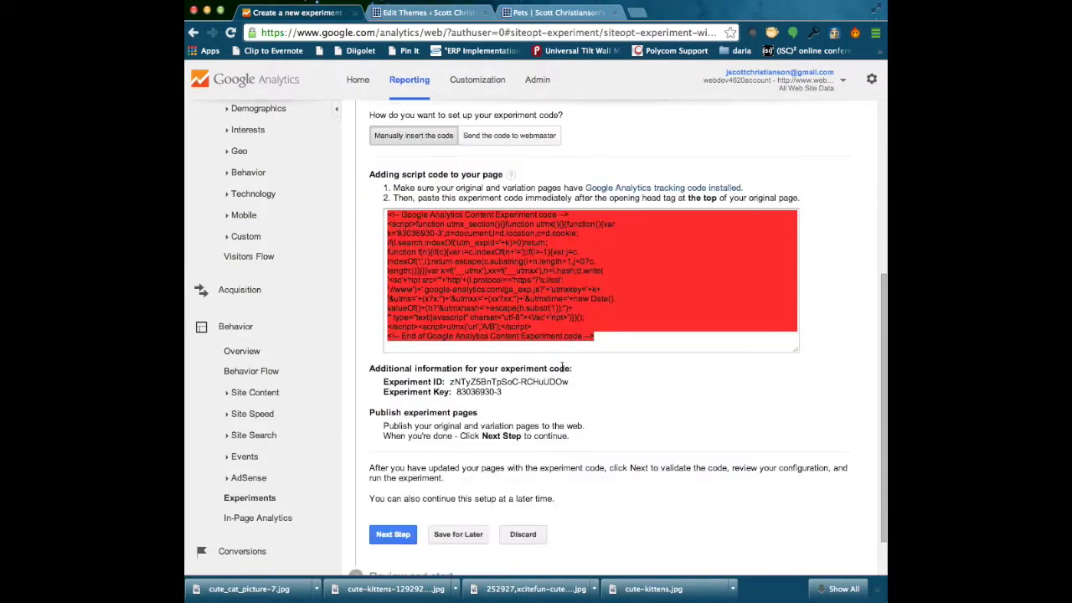
{"action": "left_click", "coordinate": [391, 486]}
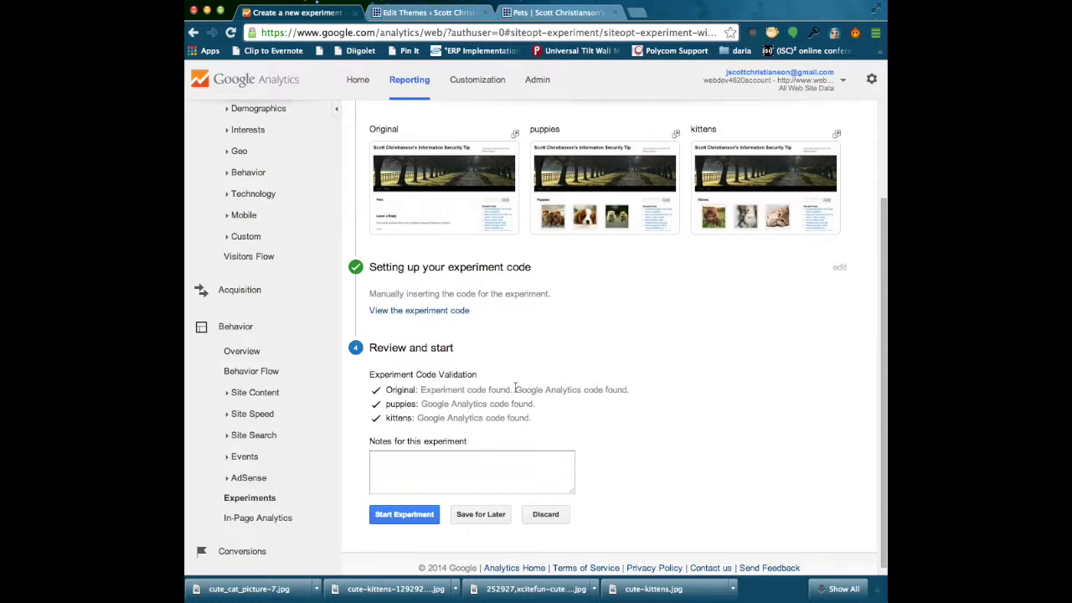
{"action": "left_click", "coordinate": [403, 514]}
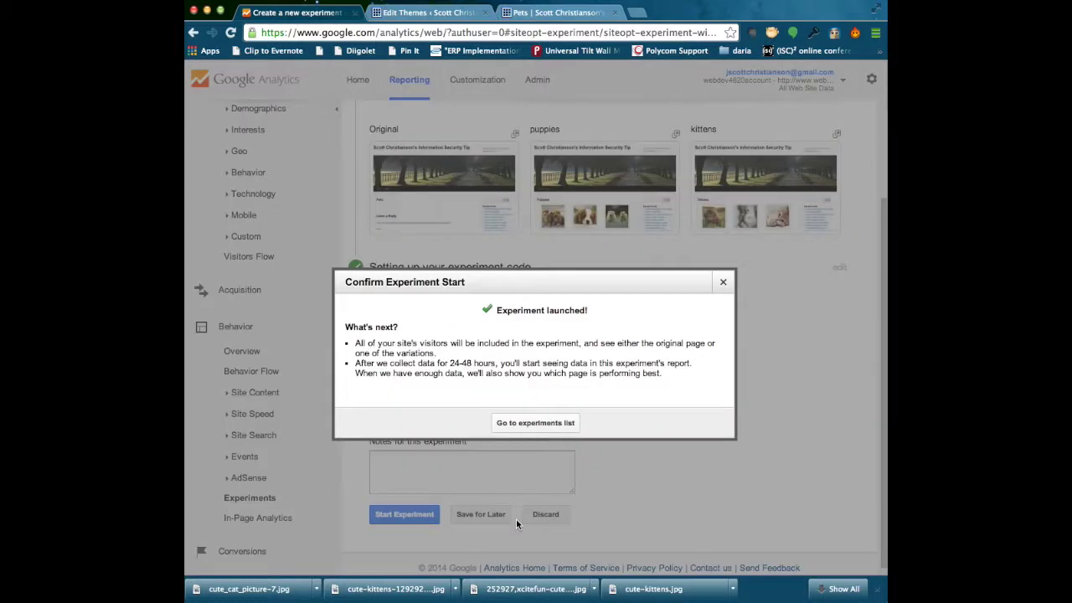
{"action": "left_click", "coordinate": [533, 425]}
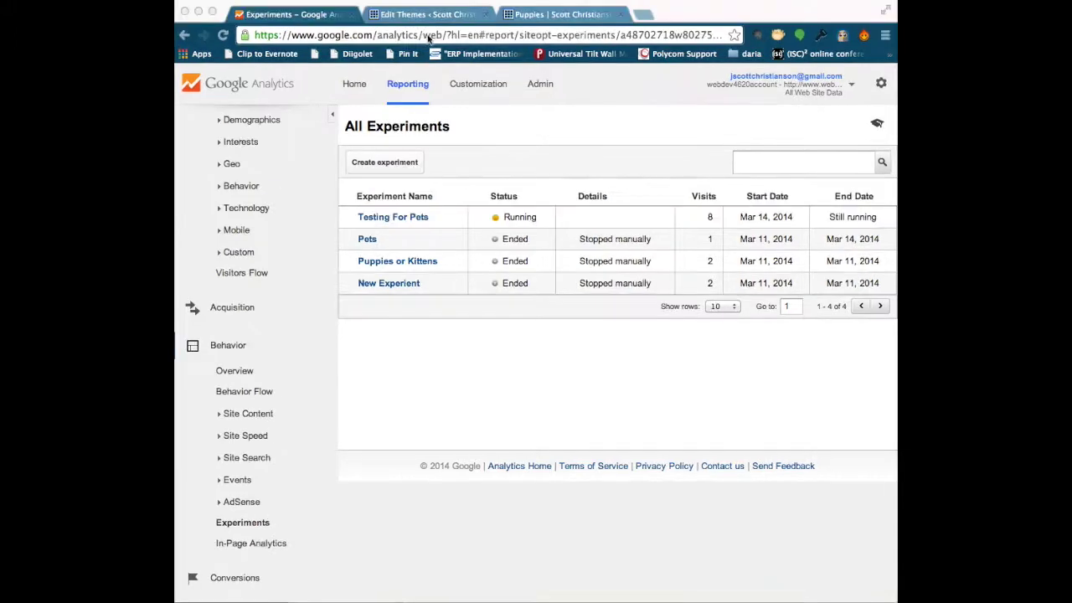
- Switch to WordPress, visit the live site and open its Pets page to test the experiment
{"action": "left_click", "coordinate": [431, 15]}
{"action": "mouse_move", "coordinate": [321, 82]}
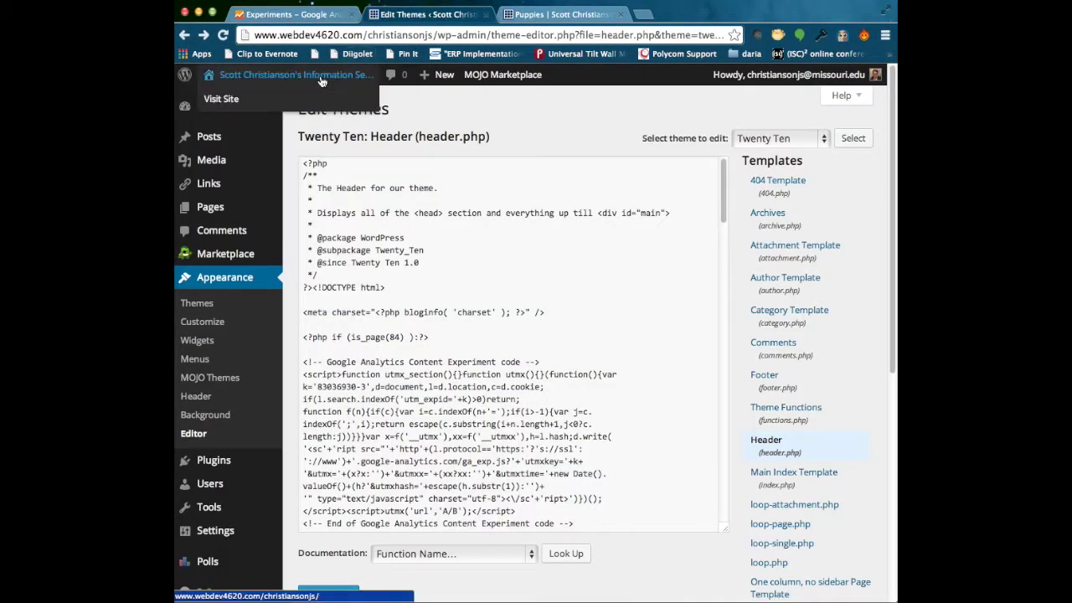
{"action": "left_click", "coordinate": [231, 100]}
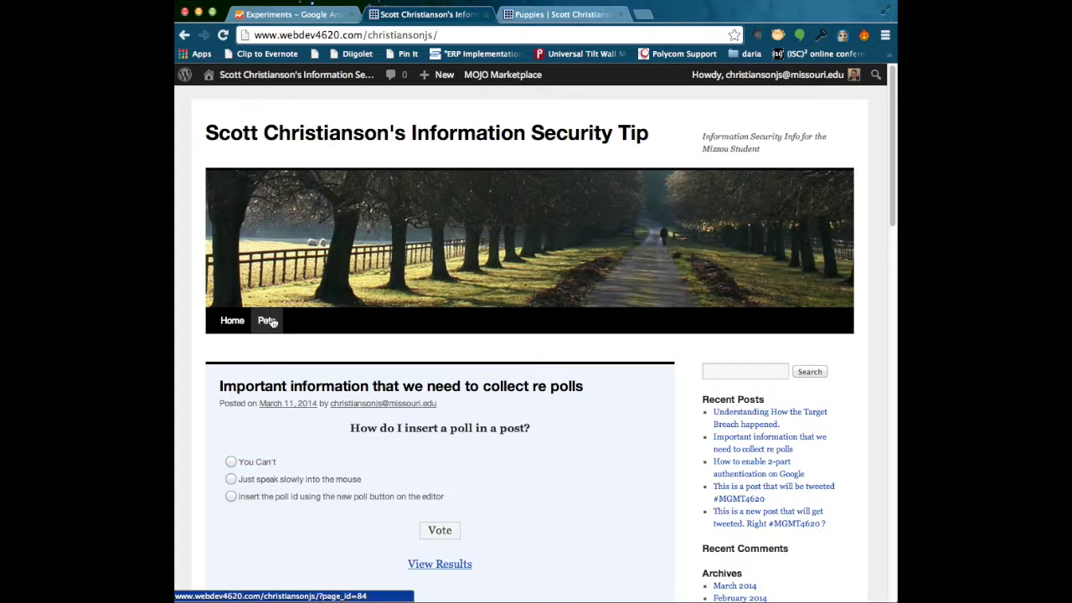
{"action": "left_click", "coordinate": [268, 322]}
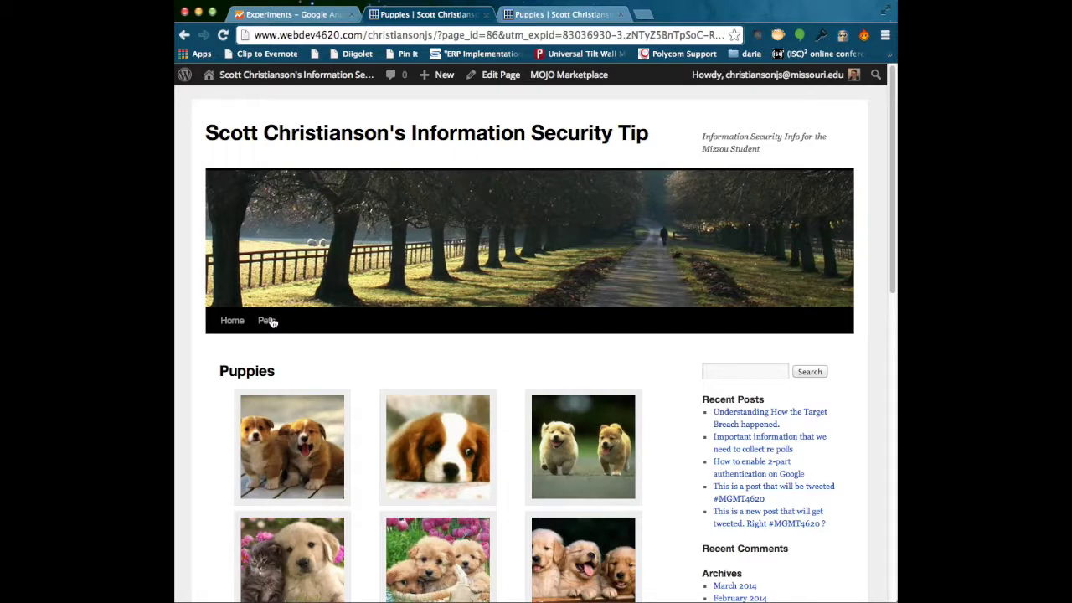
- Reopen the Pets page from the site menu several times and check which variation is served to a returning visitor
{"action": "scroll", "coordinate": [339, 329], "scroll_direction": "down", "scroll_amount": 2}
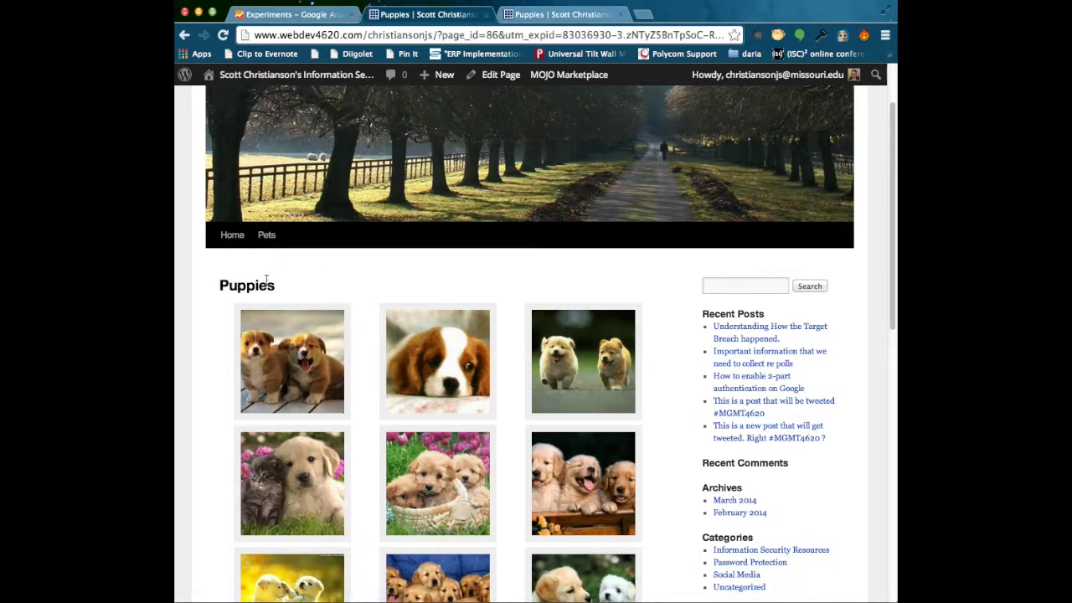
{"action": "left_click", "coordinate": [267, 237]}
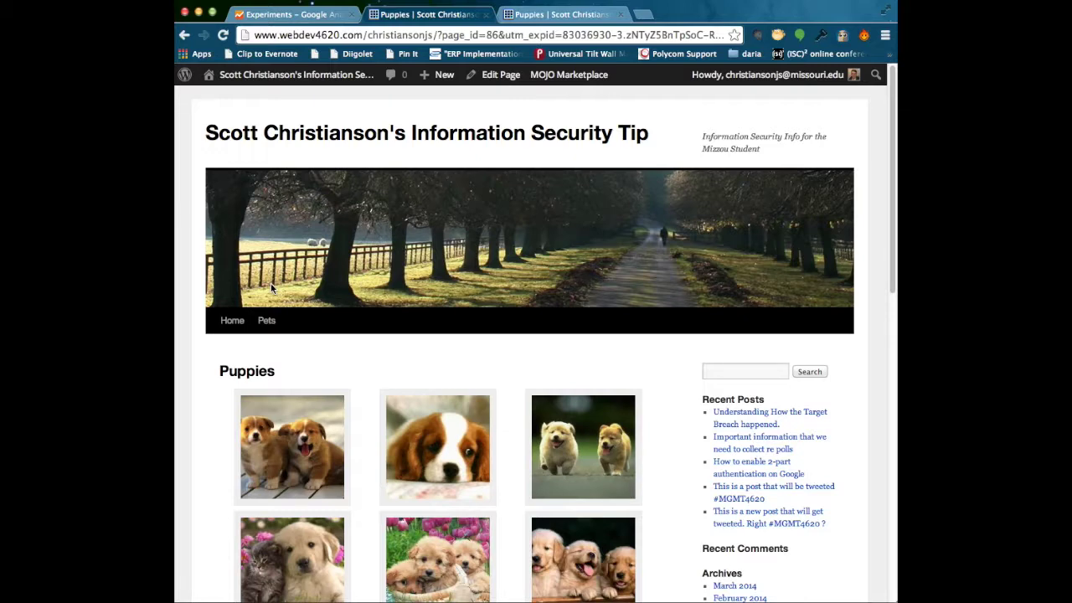
{"action": "scroll", "coordinate": [271, 288], "scroll_direction": "down", "scroll_amount": 3}
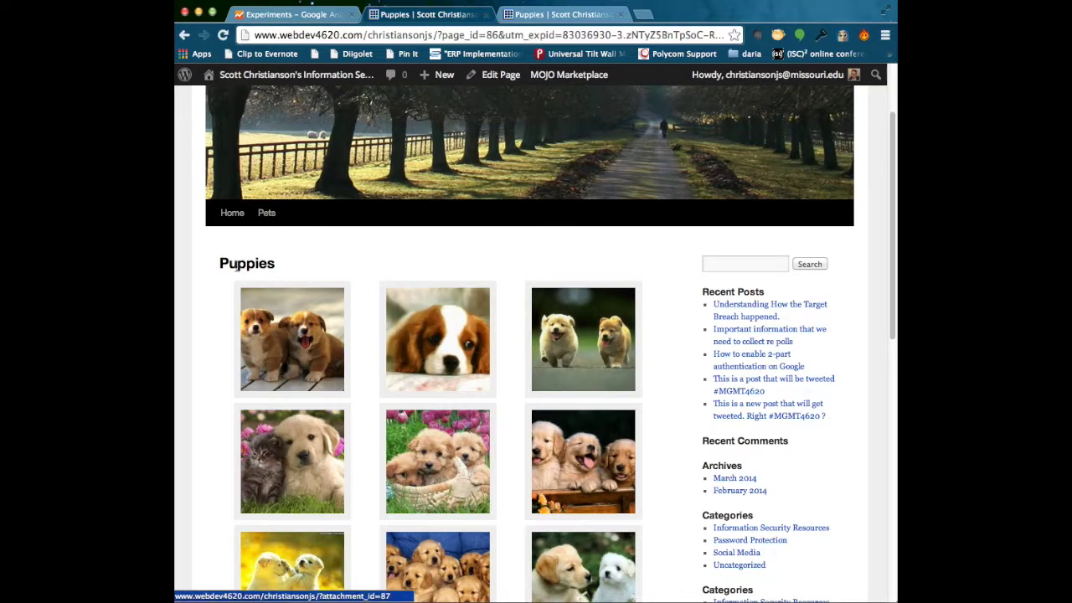
{"action": "left_click", "coordinate": [267, 213]}
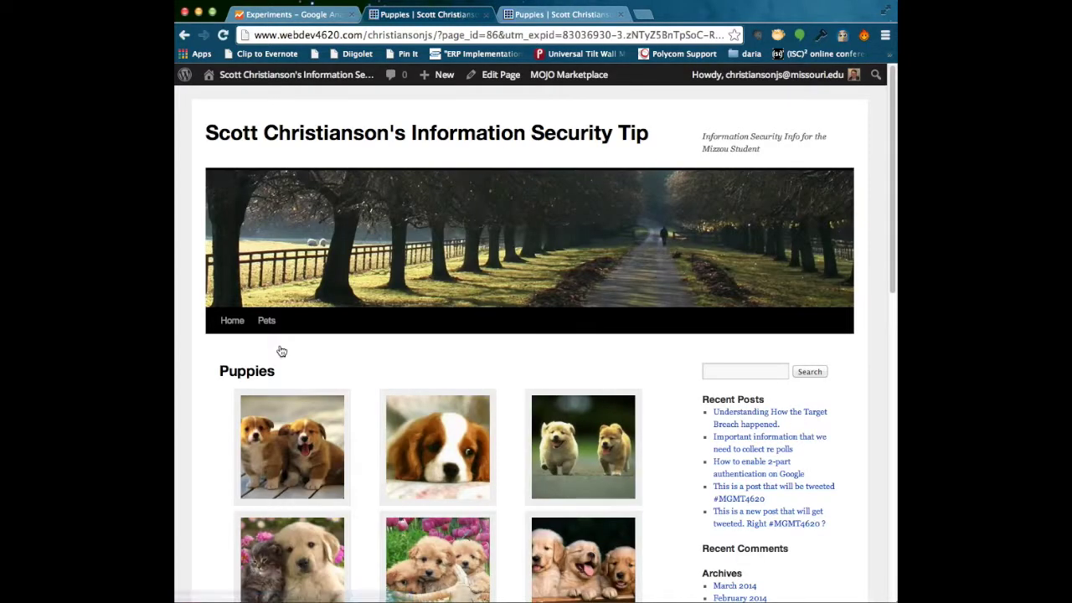
{"action": "scroll", "coordinate": [282, 351], "scroll_direction": "down", "scroll_amount": 1}
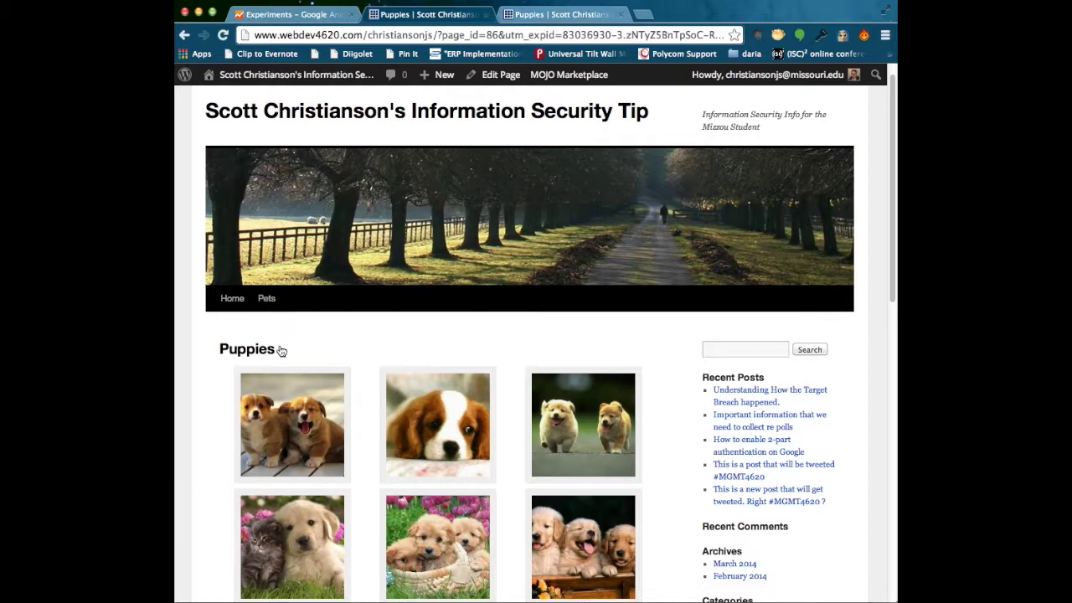
{"action": "left_click", "coordinate": [267, 298]}
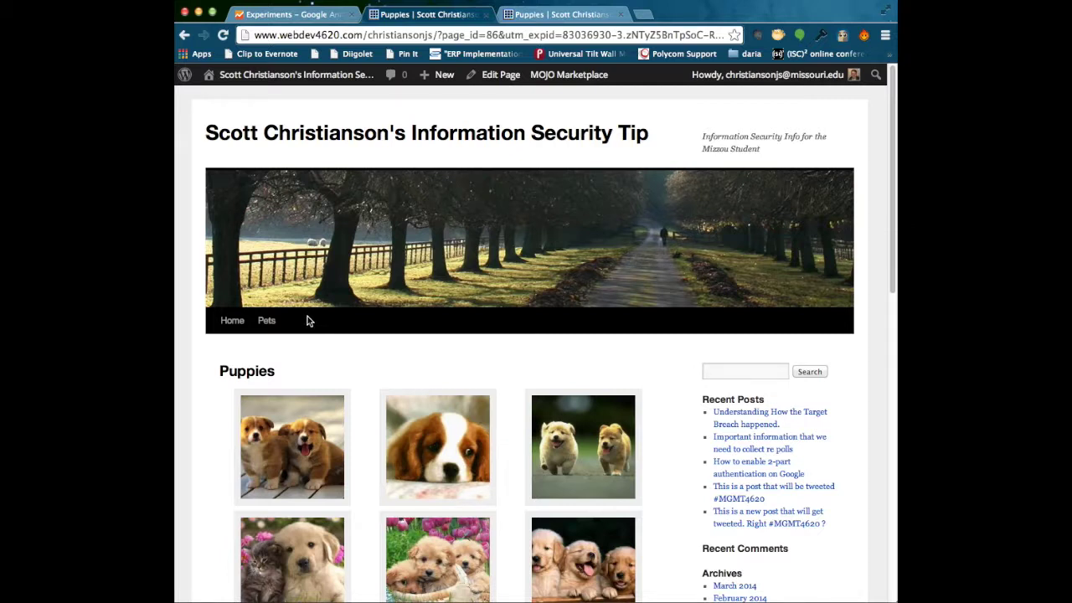
{"action": "scroll", "coordinate": [307, 321], "scroll_direction": "down", "scroll_amount": 2}
{"action": "scroll", "coordinate": [307, 320], "scroll_direction": "down", "scroll_amount": 1}
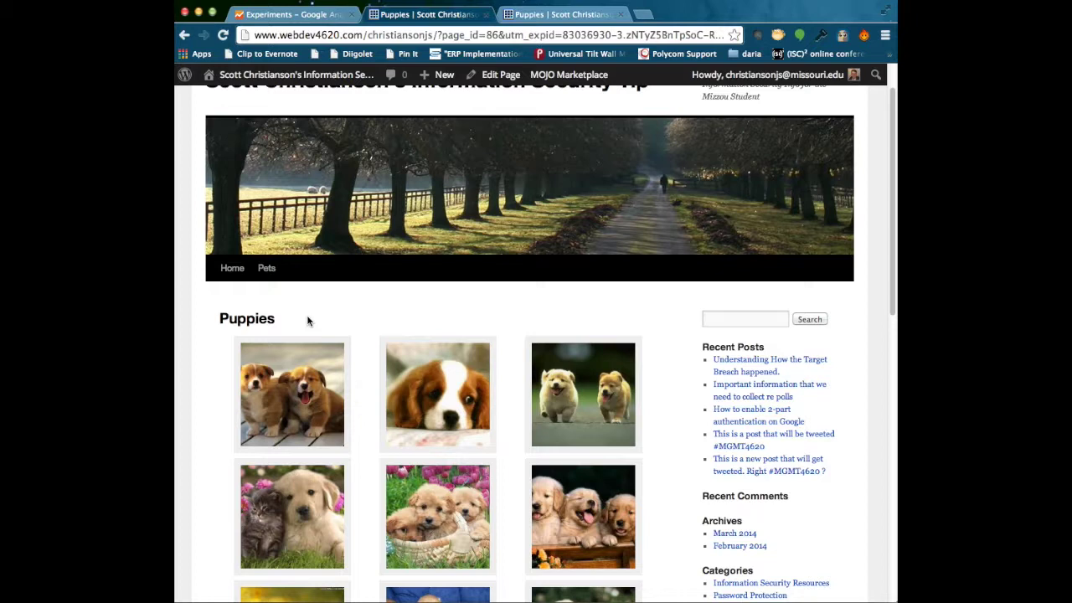